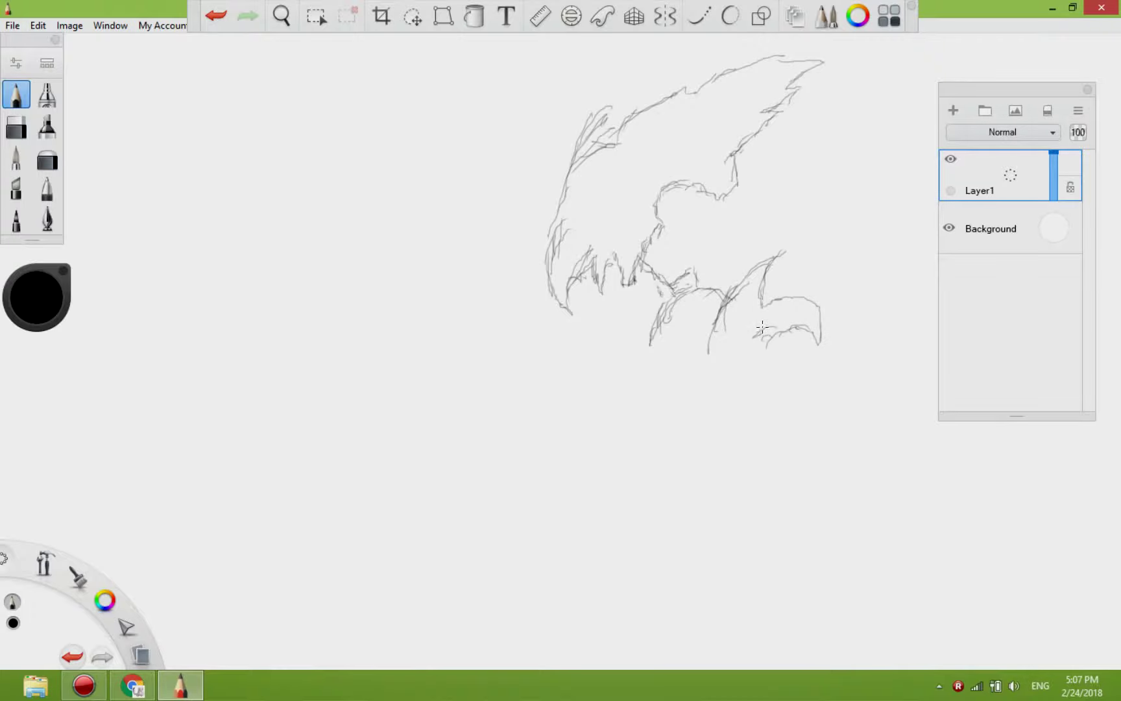
Step: Pencil-sketch the raised clawed hand at the right of the figure and the spiked streamer rising behind it
{"action": "left_click_drag", "start_coordinate": [763, 341], "coordinate": [728, 375]}
{"action": "mouse_move", "coordinate": [730, 299]}
{"action": "left_mouse_down"}
{"action": "mouse_move", "coordinate": [689, 333]}
{"action": "mouse_move", "coordinate": [682, 365]}
{"action": "left_mouse_up"}
{"action": "mouse_move", "coordinate": [711, 310]}
{"action": "left_mouse_down"}
{"action": "mouse_move", "coordinate": [704, 366]}
{"action": "mouse_move", "coordinate": [717, 385]}
{"action": "left_mouse_up"}
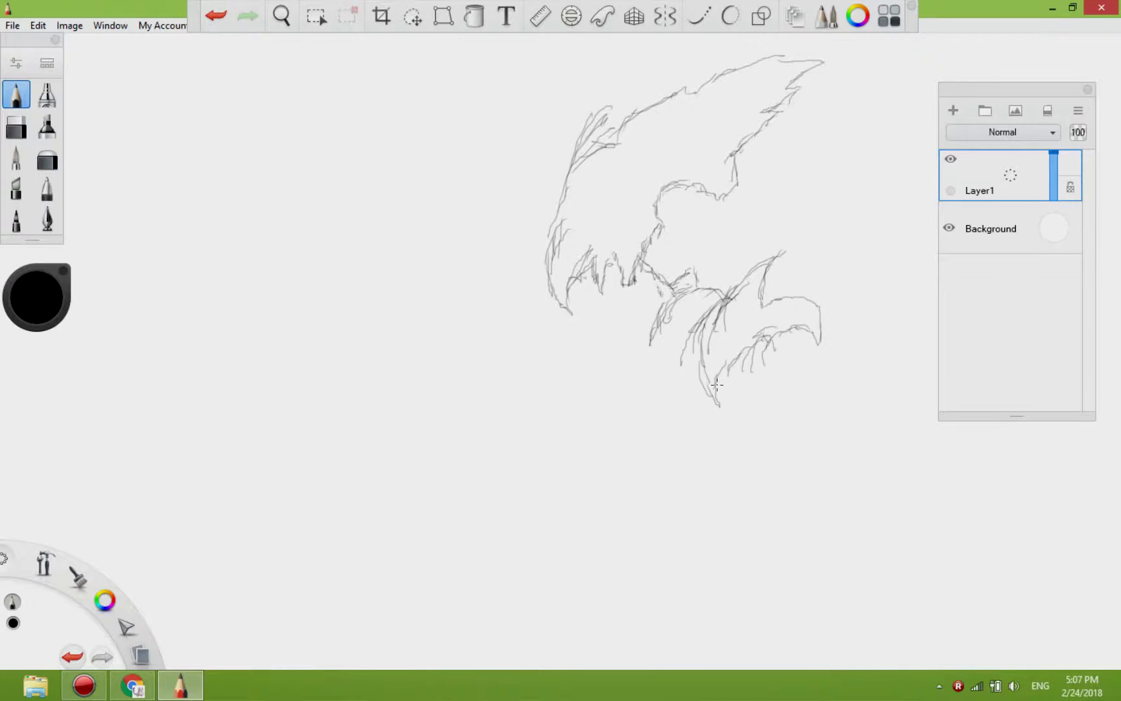
{"action": "mouse_move", "coordinate": [740, 280]}
{"action": "left_mouse_down"}
{"action": "mouse_move", "coordinate": [756, 240]}
{"action": "mouse_move", "coordinate": [869, 155]}
{"action": "mouse_move", "coordinate": [856, 217]}
{"action": "mouse_move", "coordinate": [822, 241]}
{"action": "mouse_move", "coordinate": [823, 275]}
{"action": "mouse_move", "coordinate": [807, 263]}
{"action": "mouse_move", "coordinate": [788, 297]}
{"action": "left_mouse_up"}
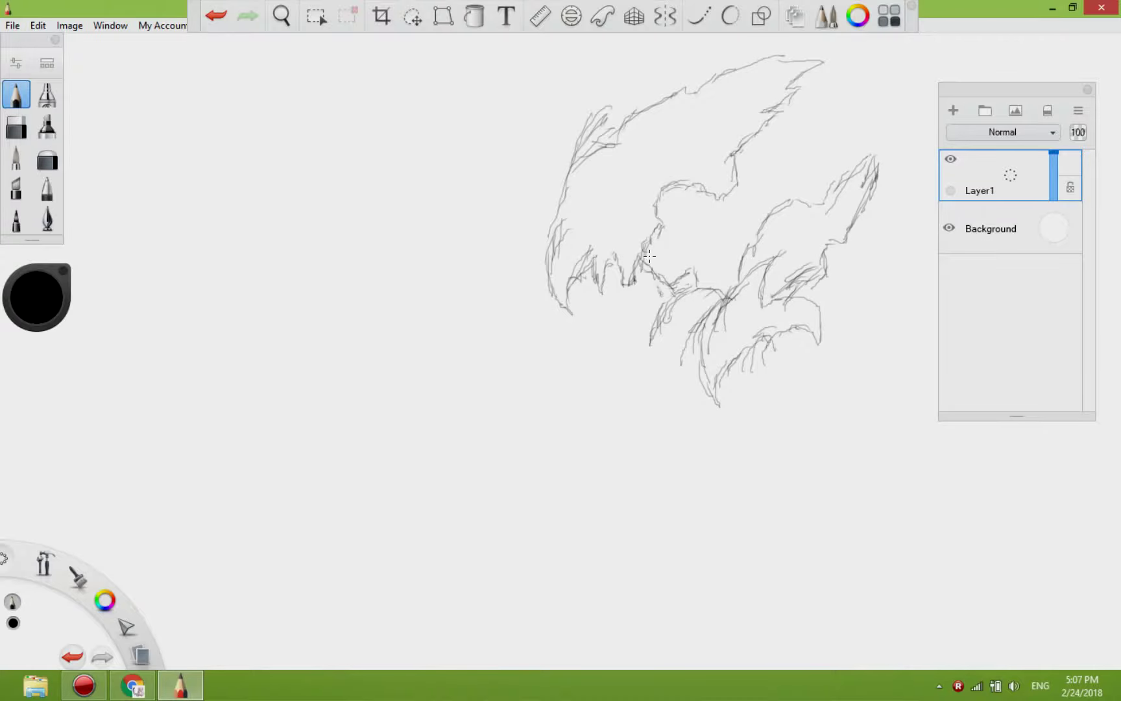
Step: Sketch the jagged collar beneath the head and the pointed streamer rising from the left shoulder
{"action": "mouse_move", "coordinate": [572, 283]}
{"action": "left_mouse_down"}
{"action": "mouse_move", "coordinate": [568, 321]}
{"action": "mouse_move", "coordinate": [522, 352]}
{"action": "mouse_move", "coordinate": [588, 358]}
{"action": "mouse_move", "coordinate": [670, 301]}
{"action": "left_mouse_up"}
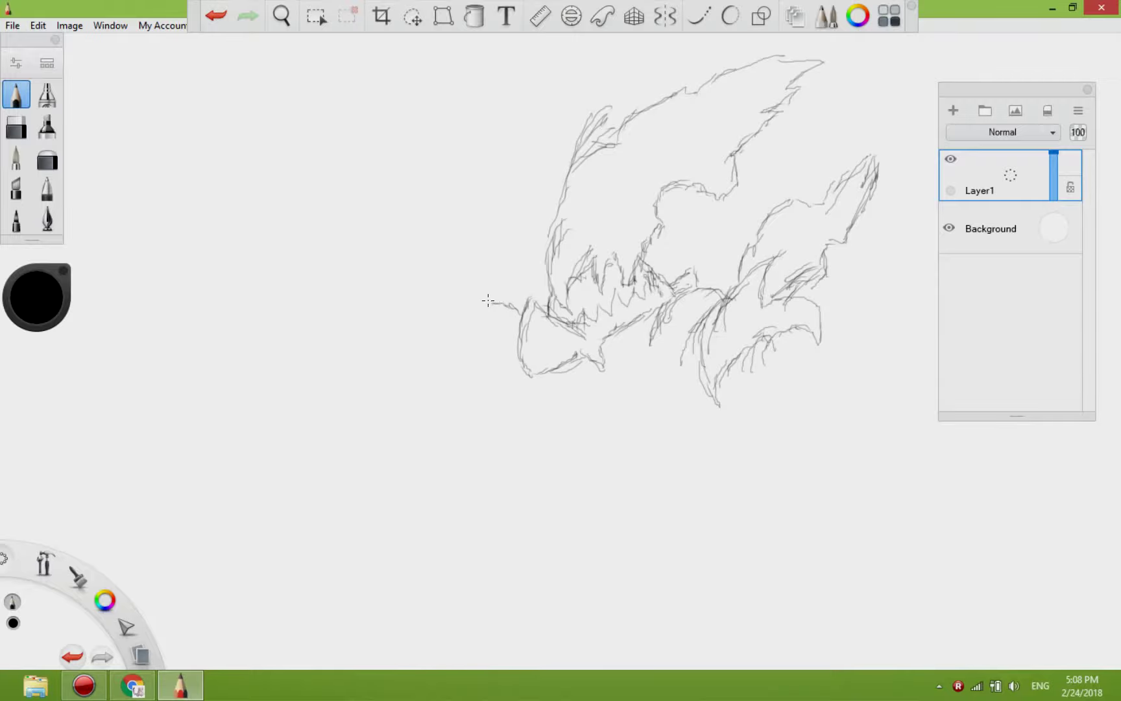
{"action": "mouse_move", "coordinate": [467, 264]}
{"action": "left_mouse_down"}
{"action": "mouse_move", "coordinate": [440, 271]}
{"action": "mouse_move", "coordinate": [418, 256]}
{"action": "mouse_move", "coordinate": [426, 224]}
{"action": "mouse_move", "coordinate": [413, 236]}
{"action": "mouse_move", "coordinate": [405, 189]}
{"action": "mouse_move", "coordinate": [380, 199]}
{"action": "mouse_move", "coordinate": [388, 328]}
{"action": "mouse_move", "coordinate": [439, 329]}
{"action": "left_mouse_up"}
{"action": "left_click_drag", "start_coordinate": [446, 319], "coordinate": [458, 334]}
{"action": "left_click_drag", "start_coordinate": [518, 309], "coordinate": [486, 370]}
{"action": "mouse_move", "coordinate": [497, 323]}
{"action": "left_mouse_down"}
{"action": "mouse_move", "coordinate": [514, 292]}
{"action": "mouse_move", "coordinate": [533, 300]}
{"action": "left_mouse_up"}
{"action": "mouse_move", "coordinate": [494, 345]}
{"action": "left_mouse_down"}
{"action": "mouse_move", "coordinate": [492, 398]}
{"action": "mouse_move", "coordinate": [506, 386]}
{"action": "left_mouse_up"}
{"action": "left_click_drag", "start_coordinate": [505, 387], "coordinate": [436, 445]}
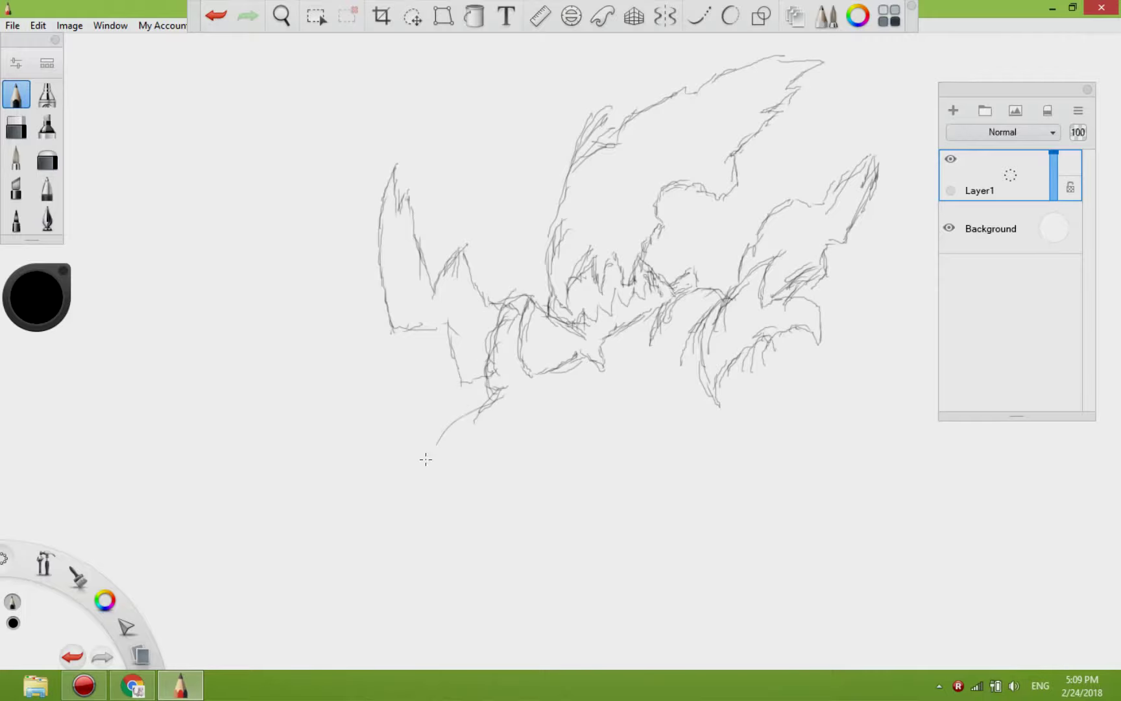
Step: Sketch the lowered left arm with its clawed hand and jagged cuff
{"action": "mouse_move", "coordinate": [491, 388]}
{"action": "left_mouse_down"}
{"action": "mouse_move", "coordinate": [471, 456]}
{"action": "mouse_move", "coordinate": [519, 407]}
{"action": "mouse_move", "coordinate": [501, 443]}
{"action": "mouse_move", "coordinate": [477, 456]}
{"action": "left_mouse_up"}
{"action": "left_click_drag", "start_coordinate": [510, 415], "coordinate": [479, 471]}
{"action": "mouse_move", "coordinate": [488, 456]}
{"action": "left_mouse_down"}
{"action": "mouse_move", "coordinate": [439, 519]}
{"action": "mouse_move", "coordinate": [483, 537]}
{"action": "left_mouse_up"}
{"action": "left_click_drag", "start_coordinate": [494, 516], "coordinate": [487, 552]}
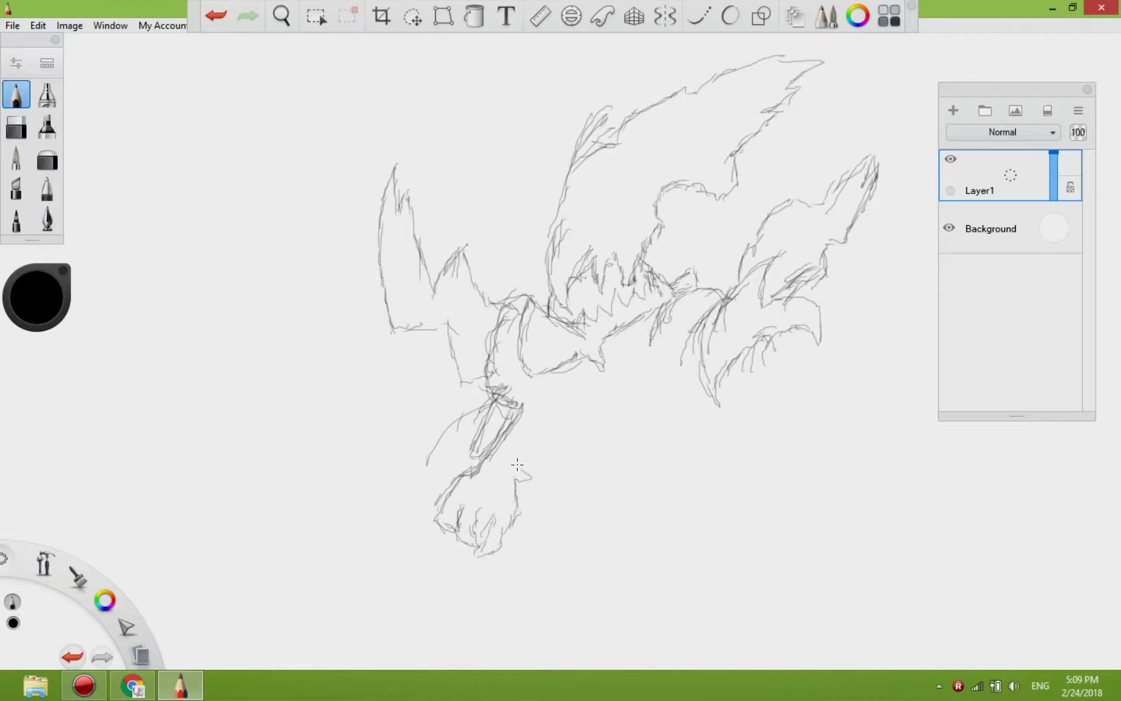
{"action": "left_click_drag", "start_coordinate": [526, 441], "coordinate": [541, 421]}
Step: Sketch the narrowing torso and the flared lower body with a hem of long jagged spikes
{"action": "mouse_move", "coordinate": [522, 376]}
{"action": "left_mouse_down"}
{"action": "mouse_move", "coordinate": [569, 449]}
{"action": "mouse_move", "coordinate": [607, 459]}
{"action": "left_mouse_up"}
{"action": "mouse_move", "coordinate": [617, 460]}
{"action": "left_mouse_down"}
{"action": "mouse_move", "coordinate": [603, 481]}
{"action": "mouse_move", "coordinate": [618, 480]}
{"action": "mouse_move", "coordinate": [556, 549]}
{"action": "mouse_move", "coordinate": [533, 618]}
{"action": "mouse_move", "coordinate": [557, 591]}
{"action": "mouse_move", "coordinate": [570, 594]}
{"action": "mouse_move", "coordinate": [583, 640]}
{"action": "mouse_move", "coordinate": [595, 592]}
{"action": "mouse_move", "coordinate": [654, 627]}
{"action": "mouse_move", "coordinate": [665, 581]}
{"action": "mouse_move", "coordinate": [718, 614]}
{"action": "left_mouse_up"}
{"action": "mouse_move", "coordinate": [700, 554]}
{"action": "left_mouse_down"}
{"action": "mouse_move", "coordinate": [724, 521]}
{"action": "mouse_move", "coordinate": [692, 553]}
{"action": "mouse_move", "coordinate": [721, 562]}
{"action": "mouse_move", "coordinate": [721, 546]}
{"action": "mouse_move", "coordinate": [767, 578]}
{"action": "mouse_move", "coordinate": [805, 580]}
{"action": "mouse_move", "coordinate": [768, 521]}
{"action": "left_mouse_up"}
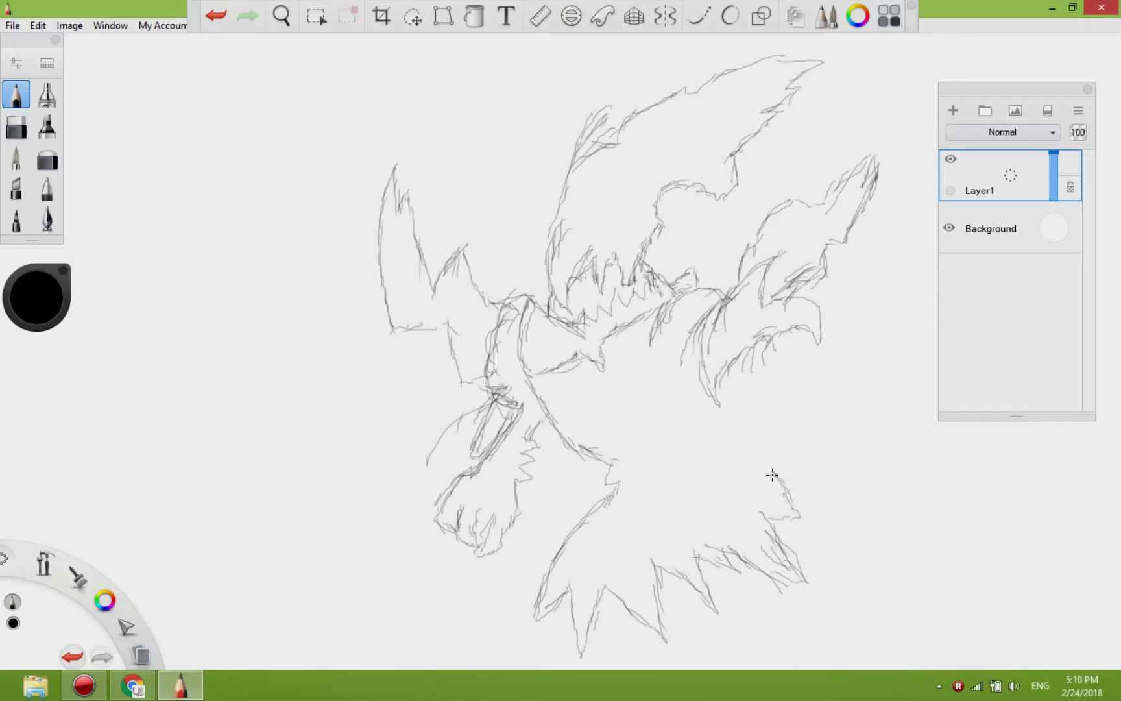
{"action": "mouse_move", "coordinate": [772, 475]}
{"action": "left_mouse_down"}
{"action": "mouse_move", "coordinate": [722, 459]}
{"action": "mouse_move", "coordinate": [716, 471]}
{"action": "mouse_move", "coordinate": [723, 446]}
{"action": "mouse_move", "coordinate": [700, 431]}
{"action": "mouse_move", "coordinate": [708, 467]}
{"action": "mouse_move", "coordinate": [737, 456]}
{"action": "mouse_move", "coordinate": [702, 457]}
{"action": "mouse_move", "coordinate": [730, 443]}
{"action": "mouse_move", "coordinate": [687, 434]}
{"action": "mouse_move", "coordinate": [693, 407]}
{"action": "left_mouse_up"}
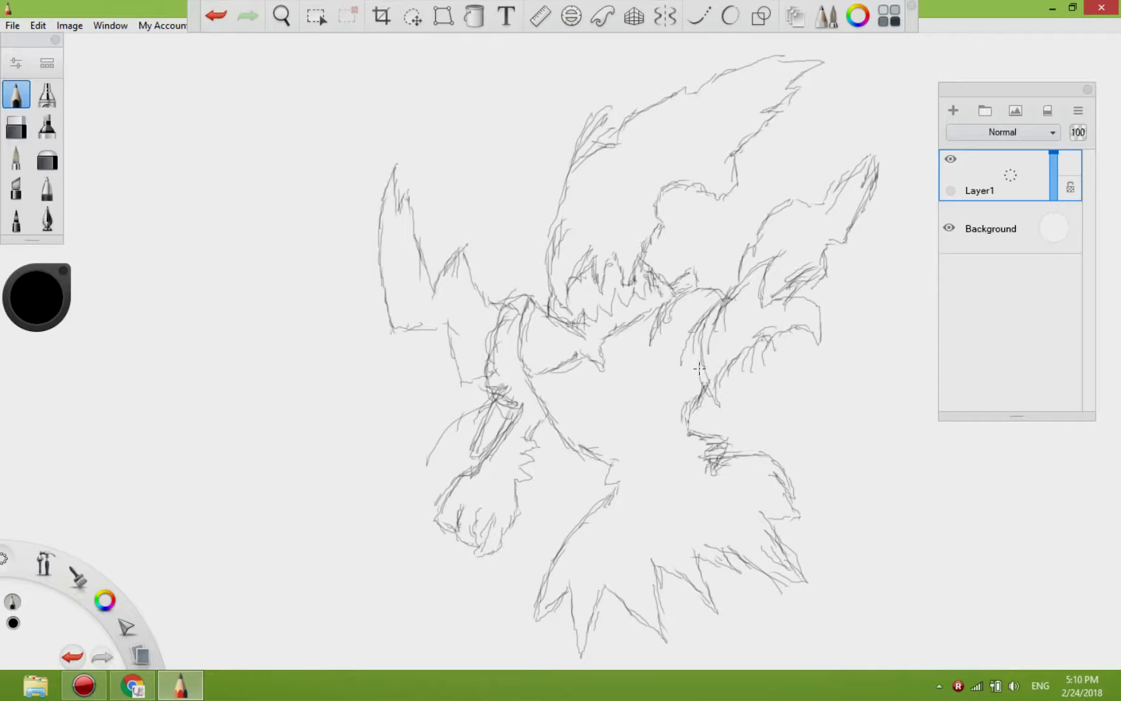
Step: Sketch the lower spiked streamer extending from the right side of the waist, undoing the last stray stroke
{"action": "mouse_move", "coordinate": [707, 344]}
{"action": "left_mouse_down"}
{"action": "mouse_move", "coordinate": [707, 374]}
{"action": "mouse_move", "coordinate": [732, 359]}
{"action": "mouse_move", "coordinate": [723, 377]}
{"action": "mouse_move", "coordinate": [749, 349]}
{"action": "left_mouse_up"}
{"action": "mouse_move", "coordinate": [747, 450]}
{"action": "left_mouse_down"}
{"action": "mouse_move", "coordinate": [795, 450]}
{"action": "mouse_move", "coordinate": [802, 474]}
{"action": "left_mouse_up"}
{"action": "mouse_move", "coordinate": [730, 425]}
{"action": "left_mouse_down"}
{"action": "mouse_move", "coordinate": [750, 404]}
{"action": "mouse_move", "coordinate": [814, 401]}
{"action": "left_mouse_up"}
{"action": "mouse_move", "coordinate": [828, 358]}
{"action": "left_mouse_down"}
{"action": "mouse_move", "coordinate": [907, 254]}
{"action": "mouse_move", "coordinate": [915, 279]}
{"action": "mouse_move", "coordinate": [880, 377]}
{"action": "left_mouse_up"}
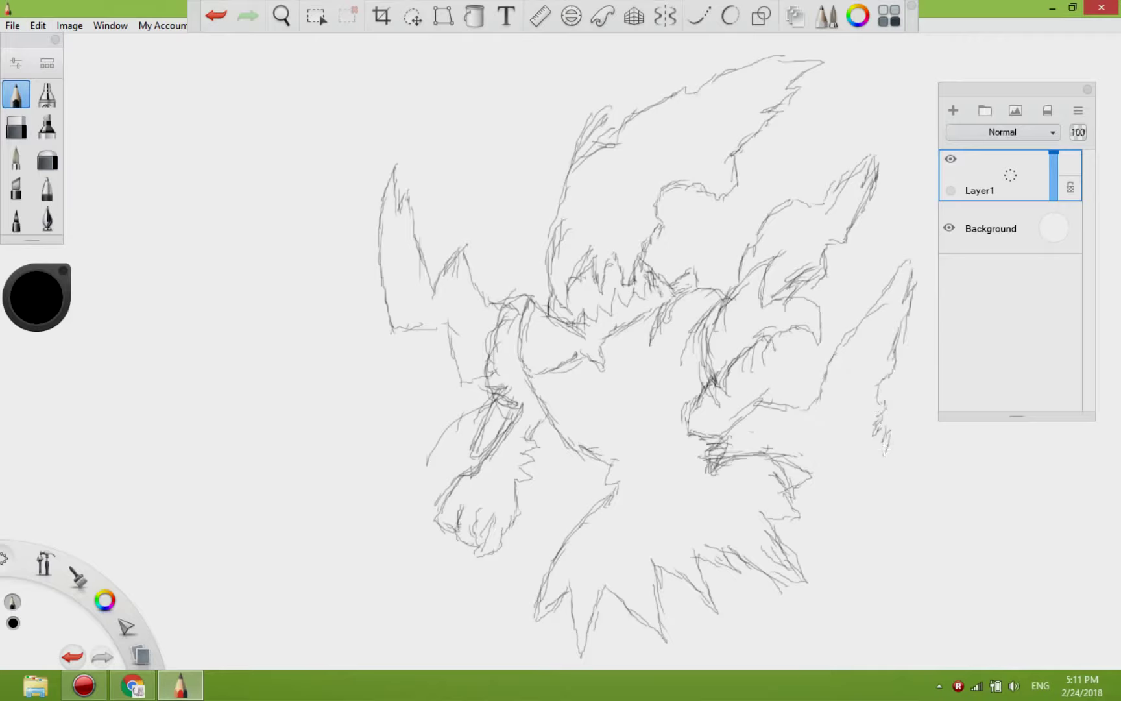
{"action": "mouse_move", "coordinate": [865, 463]}
{"action": "left_mouse_down"}
{"action": "mouse_move", "coordinate": [833, 491]}
{"action": "mouse_move", "coordinate": [785, 491]}
{"action": "left_mouse_up"}
{"action": "key", "text": "ctrl+z"}
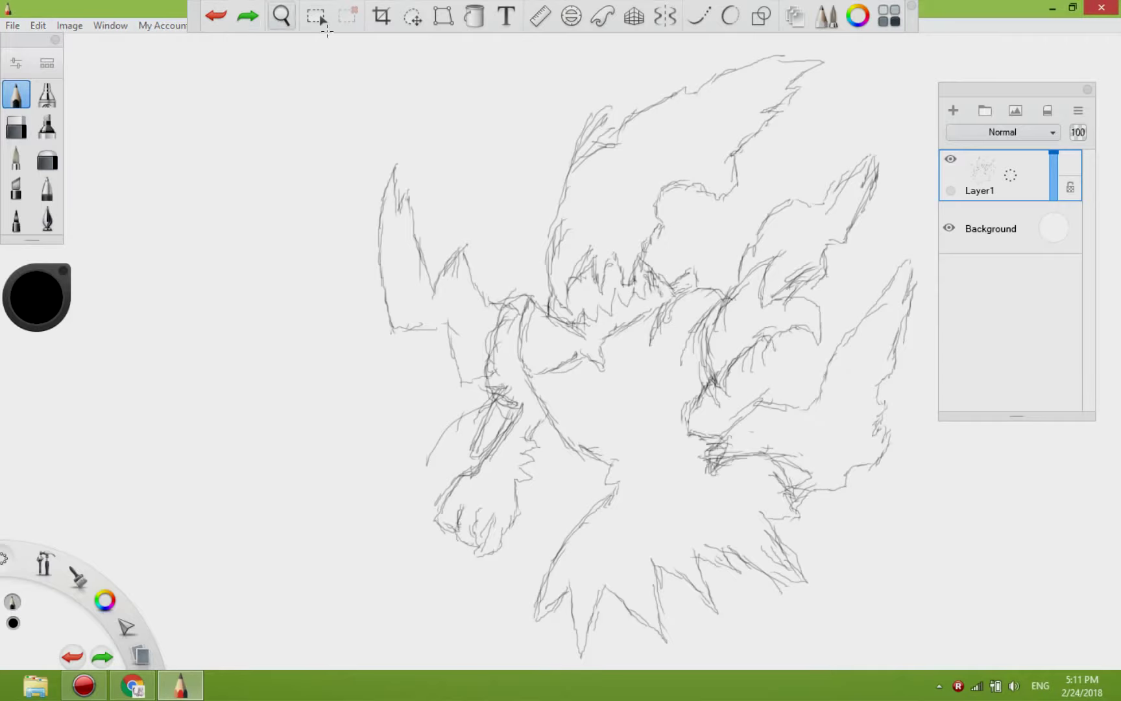
Step: Add a new layer above the sketch and set the Paintbrush to size 3.1
{"action": "left_click", "coordinate": [953, 116]}
{"action": "double_click", "coordinate": [16, 157]}
{"action": "left_click", "coordinate": [882, 452]}
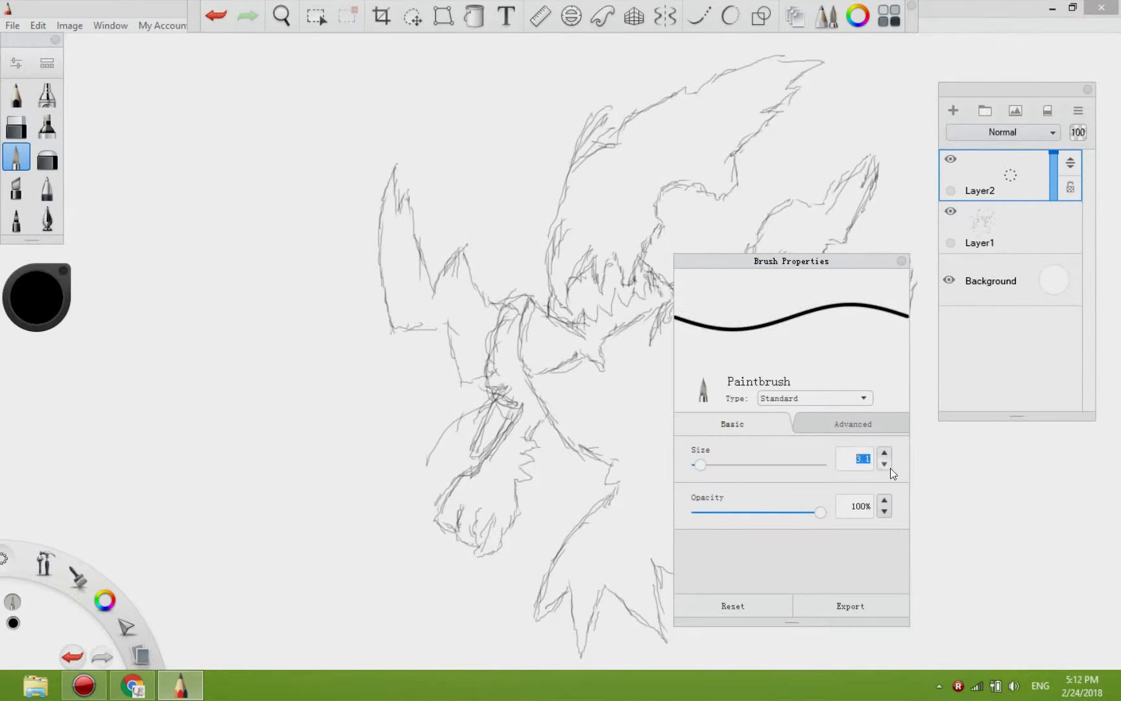
{"action": "left_click", "coordinate": [901, 260]}
Step: Ink the head's long swept plume, its toothed lower edge and the pointed collar over the sketch in black
{"action": "mouse_move", "coordinate": [572, 165]}
{"action": "left_mouse_down"}
{"action": "mouse_move", "coordinate": [546, 256]}
{"action": "mouse_move", "coordinate": [565, 310]}
{"action": "mouse_move", "coordinate": [584, 251]}
{"action": "mouse_move", "coordinate": [593, 246]}
{"action": "mouse_move", "coordinate": [600, 284]}
{"action": "mouse_move", "coordinate": [616, 253]}
{"action": "mouse_move", "coordinate": [624, 292]}
{"action": "mouse_move", "coordinate": [658, 229]}
{"action": "mouse_move", "coordinate": [659, 183]}
{"action": "mouse_move", "coordinate": [728, 191]}
{"action": "mouse_move", "coordinate": [751, 133]}
{"action": "mouse_move", "coordinate": [778, 112]}
{"action": "mouse_move", "coordinate": [762, 111]}
{"action": "mouse_move", "coordinate": [818, 61]}
{"action": "mouse_move", "coordinate": [770, 52]}
{"action": "mouse_move", "coordinate": [732, 64]}
{"action": "mouse_move", "coordinate": [652, 101]}
{"action": "mouse_move", "coordinate": [615, 147]}
{"action": "mouse_move", "coordinate": [572, 166]}
{"action": "left_mouse_up"}
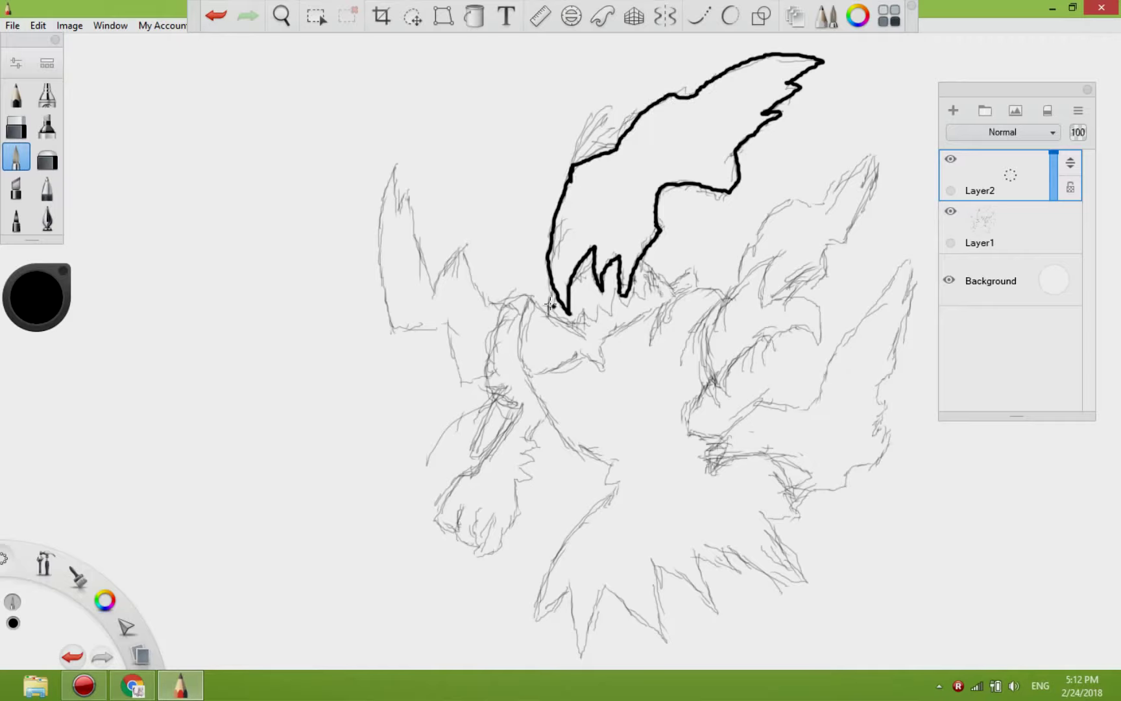
{"action": "mouse_move", "coordinate": [579, 316]}
{"action": "left_mouse_down"}
{"action": "mouse_move", "coordinate": [612, 293]}
{"action": "mouse_move", "coordinate": [628, 305]}
{"action": "mouse_move", "coordinate": [638, 291]}
{"action": "mouse_move", "coordinate": [648, 298]}
{"action": "mouse_move", "coordinate": [665, 282]}
{"action": "left_mouse_up"}
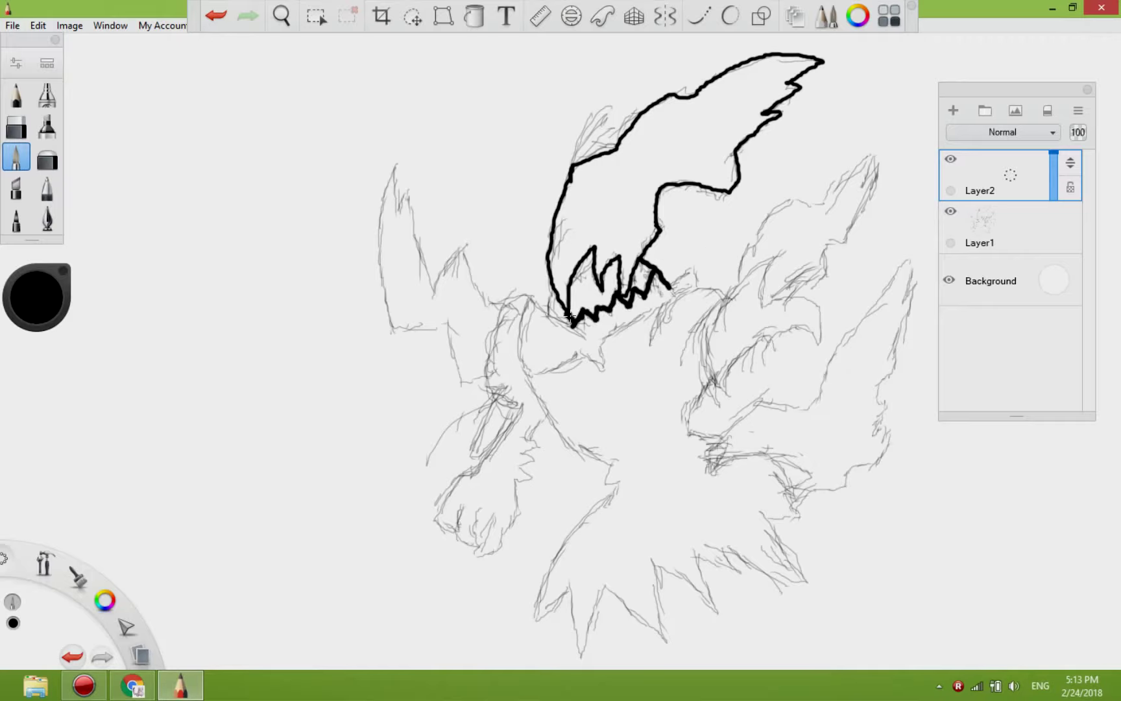
{"action": "mouse_move", "coordinate": [570, 318]}
{"action": "left_mouse_down"}
{"action": "mouse_move", "coordinate": [529, 300]}
{"action": "mouse_move", "coordinate": [525, 370]}
{"action": "mouse_move", "coordinate": [571, 353]}
{"action": "mouse_move", "coordinate": [584, 361]}
{"action": "mouse_move", "coordinate": [672, 300]}
{"action": "left_mouse_up"}
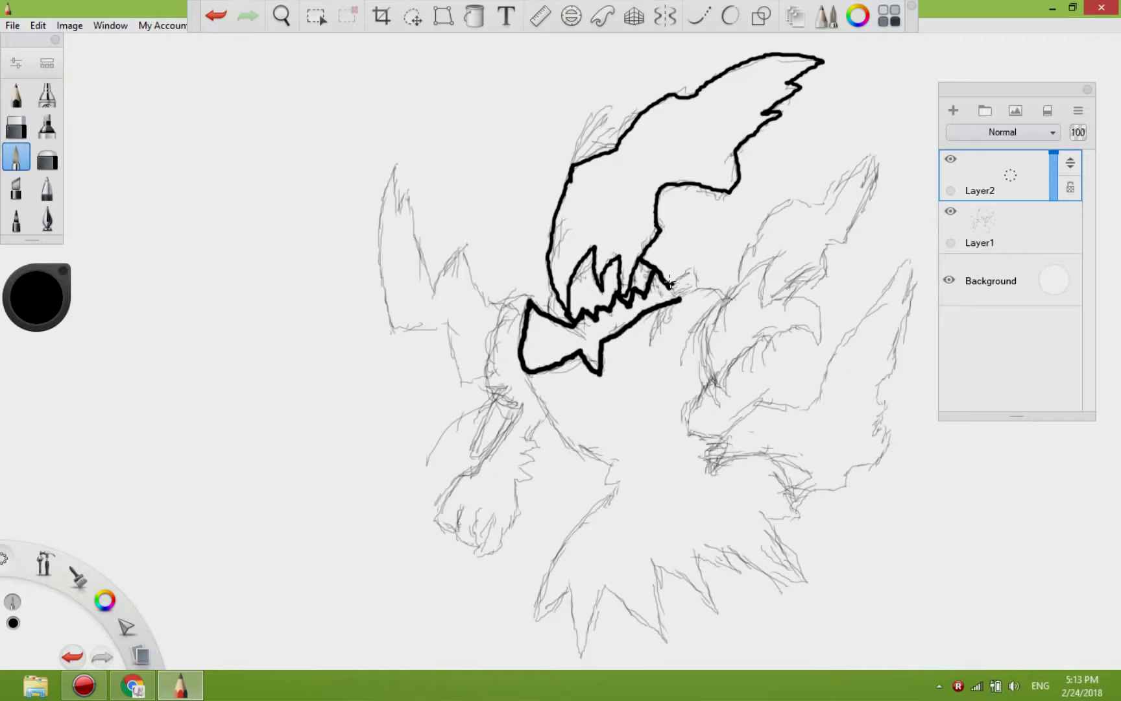
Step: Ink the torso and the flared lower body with its spiked hem, up to the right side of the waist
{"action": "mouse_move", "coordinate": [522, 365]}
{"action": "left_mouse_down"}
{"action": "mouse_move", "coordinate": [614, 481]}
{"action": "mouse_move", "coordinate": [542, 574]}
{"action": "mouse_move", "coordinate": [537, 614]}
{"action": "mouse_move", "coordinate": [574, 589]}
{"action": "mouse_move", "coordinate": [554, 601]}
{"action": "mouse_move", "coordinate": [567, 600]}
{"action": "mouse_move", "coordinate": [576, 647]}
{"action": "mouse_move", "coordinate": [602, 586]}
{"action": "mouse_move", "coordinate": [658, 620]}
{"action": "mouse_move", "coordinate": [654, 561]}
{"action": "left_mouse_up"}
{"action": "left_click_drag", "start_coordinate": [595, 600], "coordinate": [612, 596]}
{"action": "mouse_move", "coordinate": [657, 562]}
{"action": "left_mouse_down"}
{"action": "mouse_move", "coordinate": [706, 563]}
{"action": "mouse_move", "coordinate": [703, 539]}
{"action": "mouse_move", "coordinate": [805, 591]}
{"action": "mouse_move", "coordinate": [782, 462]}
{"action": "mouse_move", "coordinate": [747, 446]}
{"action": "mouse_move", "coordinate": [703, 458]}
{"action": "mouse_move", "coordinate": [680, 390]}
{"action": "mouse_move", "coordinate": [687, 399]}
{"action": "left_mouse_up"}
Step: Add small jagged marks between the hem spikes and rework the hip's upper edge with eraser and Paintbrush
{"action": "key", "text": "e"}
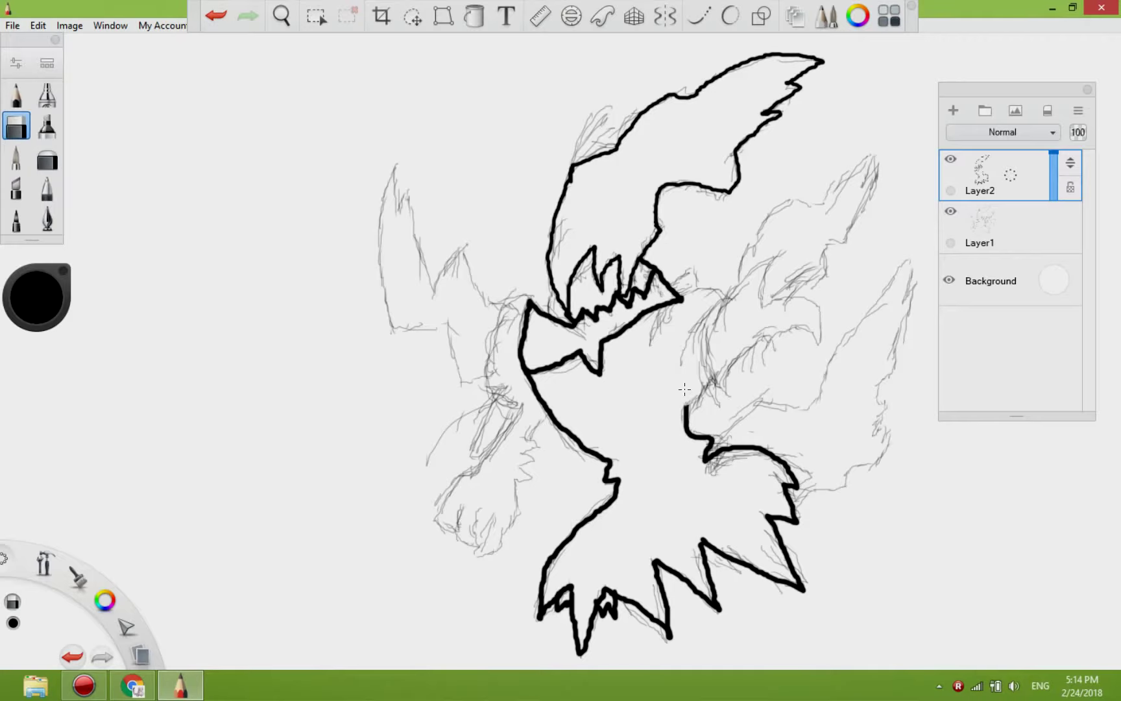
{"action": "left_click", "coordinate": [16, 158]}
{"action": "left_click_drag", "start_coordinate": [718, 575], "coordinate": [723, 554]}
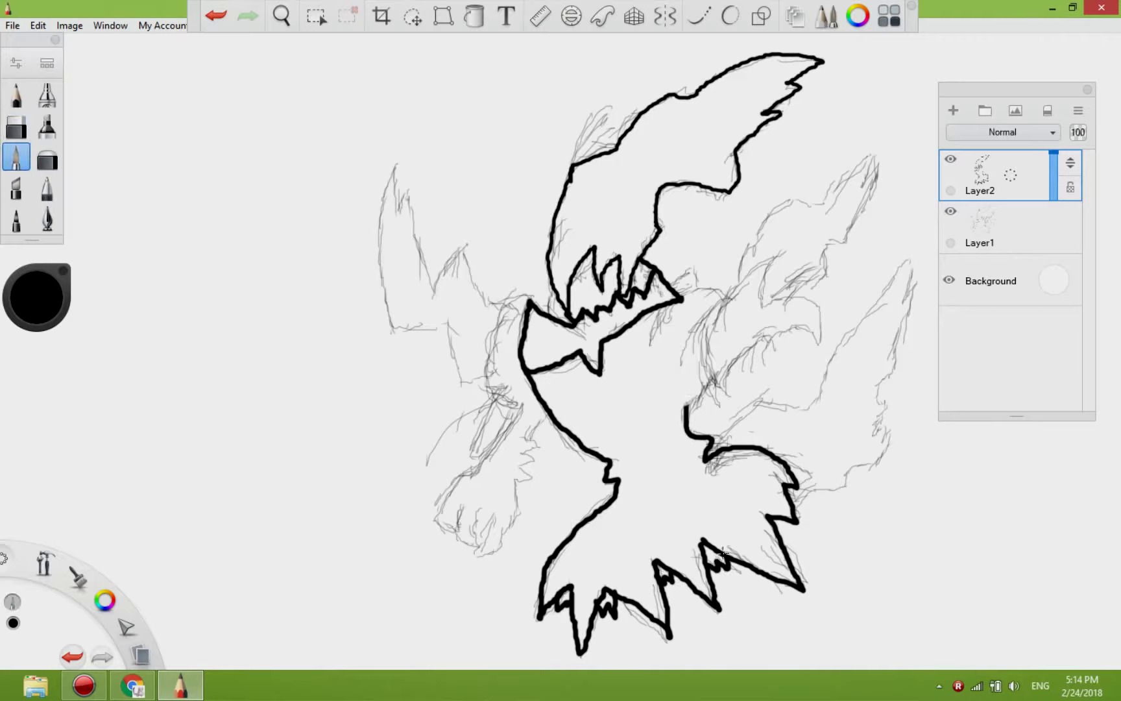
{"action": "key", "text": "e"}
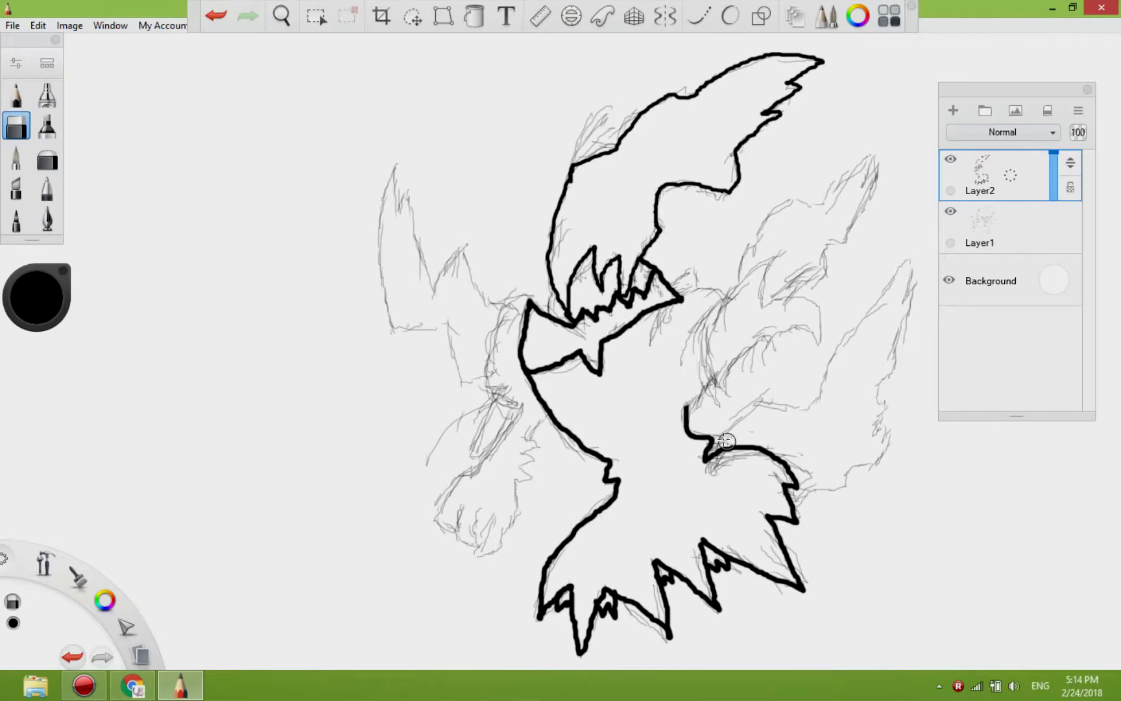
{"action": "mouse_move", "coordinate": [721, 446]}
{"action": "left_mouse_down"}
{"action": "mouse_move", "coordinate": [771, 461]}
{"action": "mouse_move", "coordinate": [720, 455]}
{"action": "mouse_move", "coordinate": [744, 446]}
{"action": "mouse_move", "coordinate": [788, 467]}
{"action": "left_mouse_up"}
{"action": "key", "text": "b"}
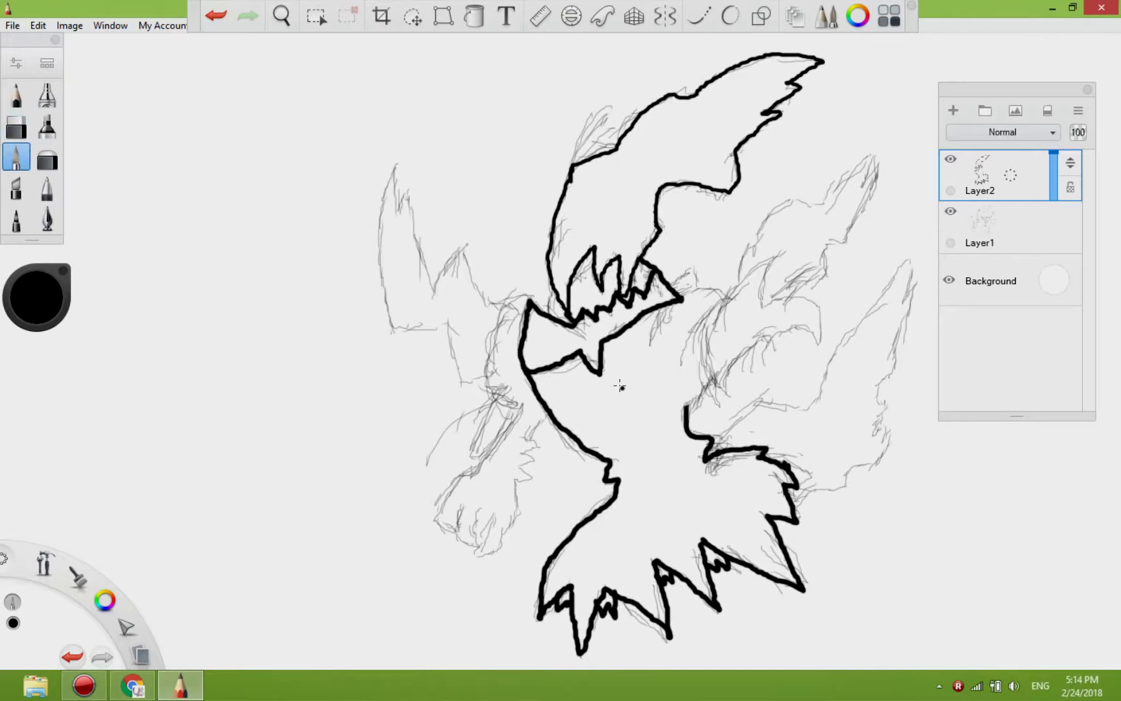
Step: Ink the waist's right edge, the raised clawed hand and its shoulder, erasing the excess line at the shoulder
{"action": "mouse_move", "coordinate": [687, 407]}
{"action": "left_mouse_down"}
{"action": "mouse_move", "coordinate": [697, 384]}
{"action": "mouse_move", "coordinate": [755, 342]}
{"action": "left_mouse_up"}
{"action": "left_click", "coordinate": [214, 18]}
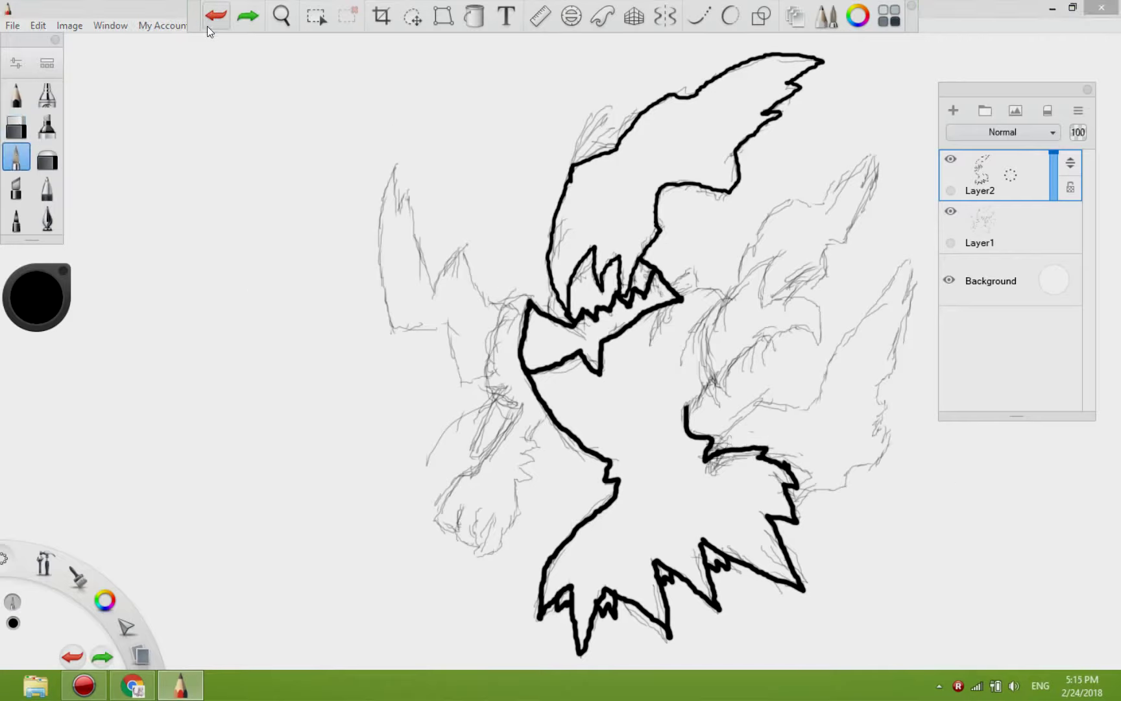
{"action": "left_click_drag", "start_coordinate": [687, 407], "coordinate": [713, 381]}
{"action": "mouse_move", "coordinate": [706, 333]}
{"action": "left_mouse_down"}
{"action": "mouse_move", "coordinate": [723, 391]}
{"action": "mouse_move", "coordinate": [777, 329]}
{"action": "mouse_move", "coordinate": [822, 343]}
{"action": "mouse_move", "coordinate": [782, 296]}
{"action": "mouse_move", "coordinate": [763, 292]}
{"action": "mouse_move", "coordinate": [790, 258]}
{"action": "mouse_move", "coordinate": [728, 291]}
{"action": "mouse_move", "coordinate": [706, 337]}
{"action": "left_mouse_up"}
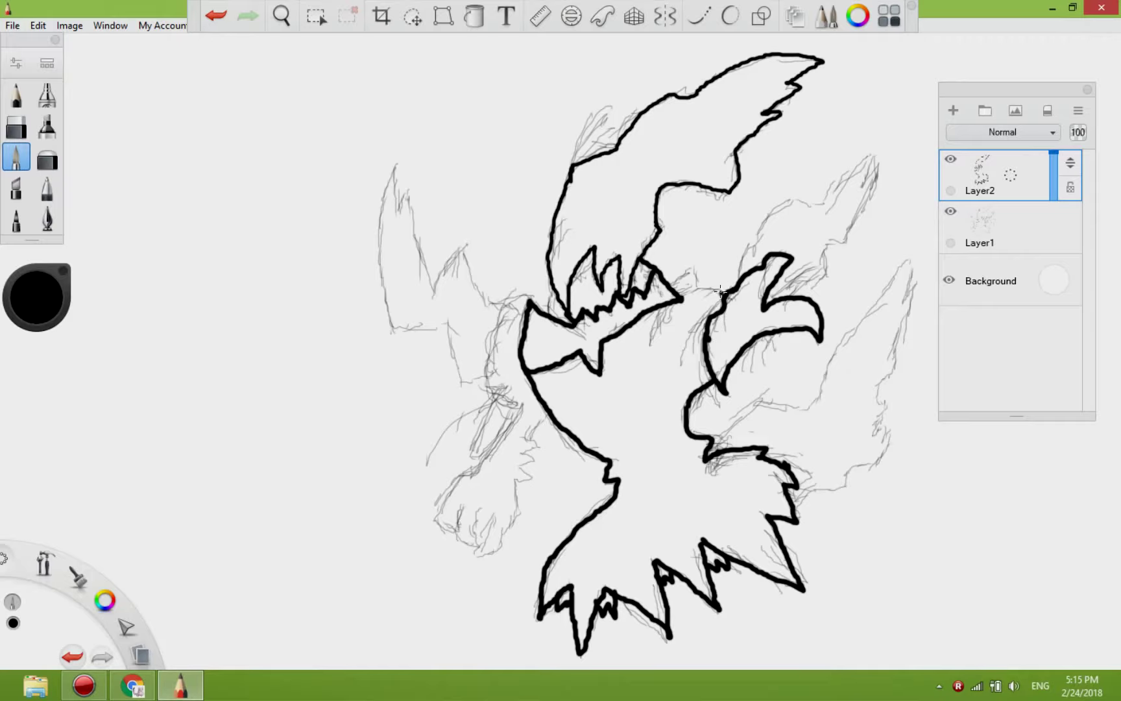
{"action": "mouse_move", "coordinate": [705, 286]}
{"action": "left_mouse_down"}
{"action": "mouse_move", "coordinate": [674, 350]}
{"action": "mouse_move", "coordinate": [702, 350]}
{"action": "left_mouse_up"}
{"action": "left_click_drag", "start_coordinate": [663, 281], "coordinate": [710, 279]}
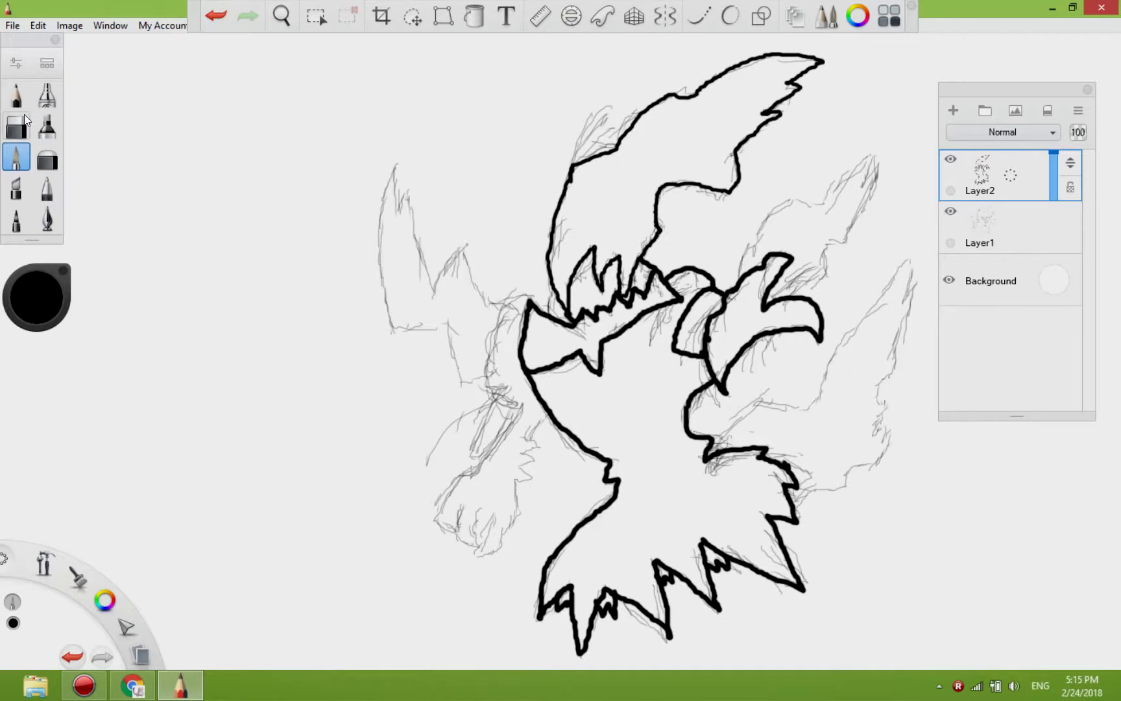
{"action": "left_click", "coordinate": [16, 127]}
{"action": "left_click_drag", "start_coordinate": [672, 334], "coordinate": [675, 348]}
{"action": "left_click", "coordinate": [17, 157]}
Step: Ink the two spiked streamers on the figure's right and the pointed streamer at the left shoulder
{"action": "mouse_move", "coordinate": [756, 260]}
{"action": "left_mouse_down"}
{"action": "mouse_move", "coordinate": [758, 240]}
{"action": "mouse_move", "coordinate": [793, 199]}
{"action": "mouse_move", "coordinate": [866, 149]}
{"action": "mouse_move", "coordinate": [855, 177]}
{"action": "mouse_move", "coordinate": [867, 198]}
{"action": "mouse_move", "coordinate": [833, 231]}
{"action": "mouse_move", "coordinate": [825, 257]}
{"action": "mouse_move", "coordinate": [792, 281]}
{"action": "left_mouse_up"}
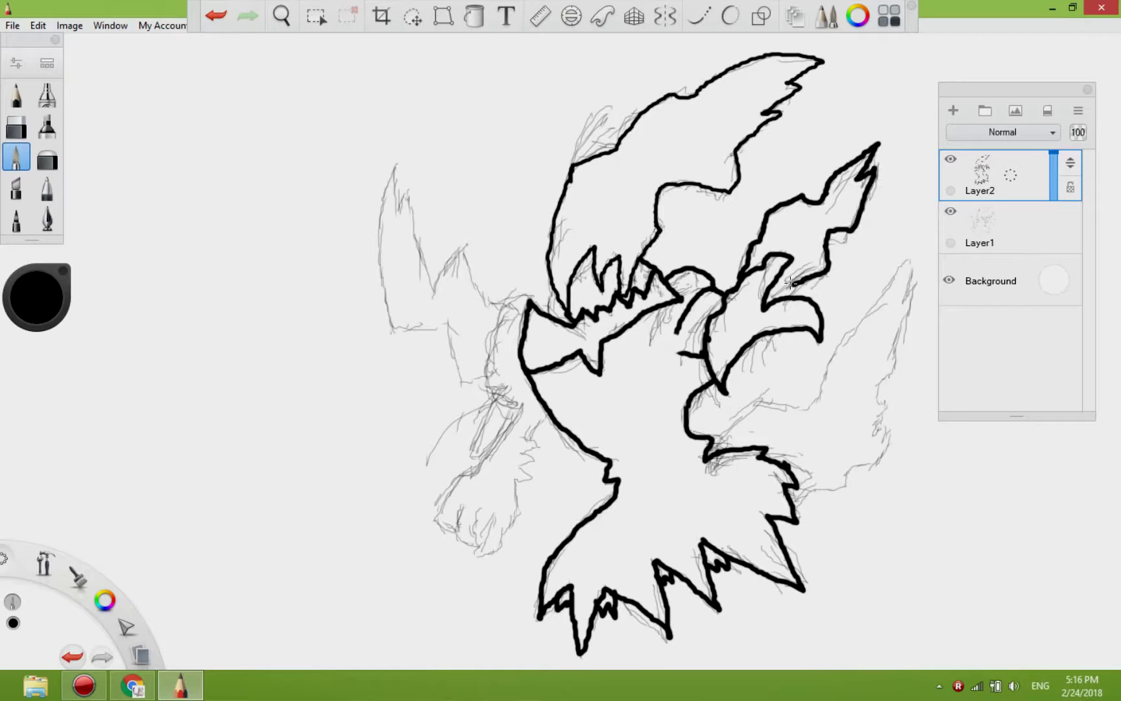
{"action": "mouse_move", "coordinate": [710, 437]}
{"action": "left_mouse_down"}
{"action": "mouse_move", "coordinate": [739, 398]}
{"action": "mouse_move", "coordinate": [810, 407]}
{"action": "mouse_move", "coordinate": [822, 351]}
{"action": "mouse_move", "coordinate": [905, 259]}
{"action": "mouse_move", "coordinate": [901, 326]}
{"action": "mouse_move", "coordinate": [878, 382]}
{"action": "mouse_move", "coordinate": [884, 460]}
{"action": "mouse_move", "coordinate": [802, 499]}
{"action": "mouse_move", "coordinate": [808, 523]}
{"action": "left_mouse_up"}
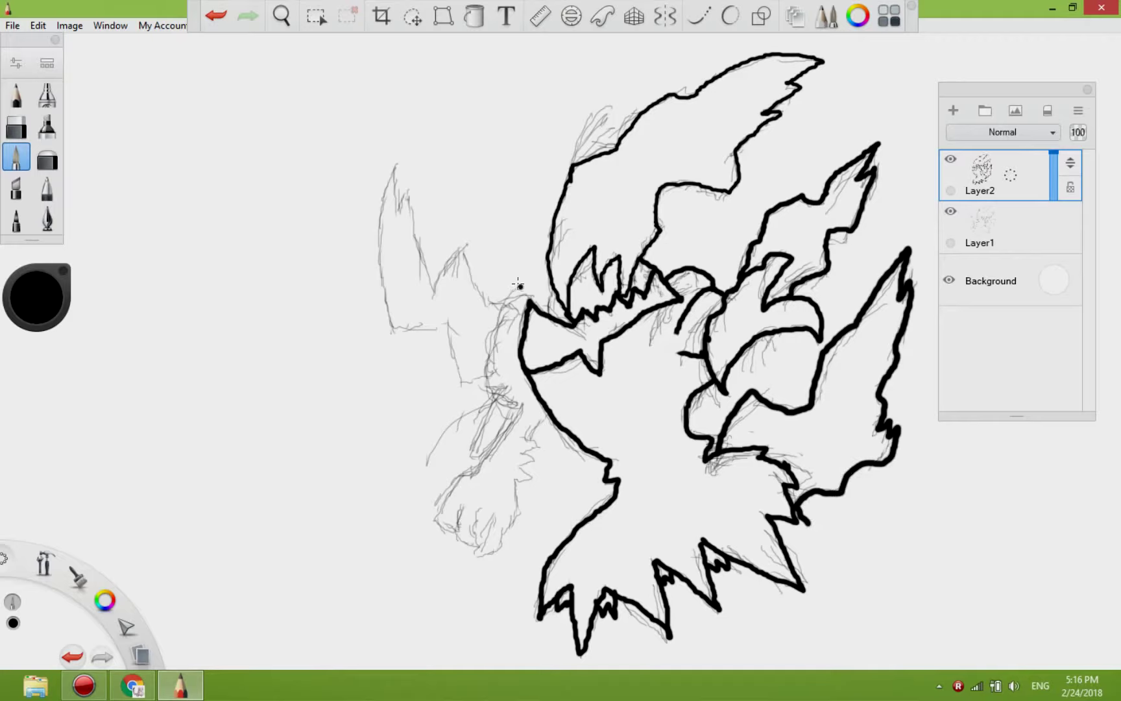
{"action": "mouse_move", "coordinate": [522, 296]}
{"action": "left_mouse_down"}
{"action": "mouse_move", "coordinate": [501, 297]}
{"action": "mouse_move", "coordinate": [462, 252]}
{"action": "mouse_move", "coordinate": [436, 288]}
{"action": "mouse_move", "coordinate": [411, 193]}
{"action": "mouse_move", "coordinate": [394, 194]}
{"action": "mouse_move", "coordinate": [378, 227]}
{"action": "mouse_move", "coordinate": [396, 333]}
{"action": "mouse_move", "coordinate": [453, 336]}
{"action": "mouse_move", "coordinate": [459, 388]}
{"action": "mouse_move", "coordinate": [485, 384]}
{"action": "mouse_move", "coordinate": [517, 407]}
{"action": "mouse_move", "coordinate": [484, 355]}
{"action": "left_mouse_up"}
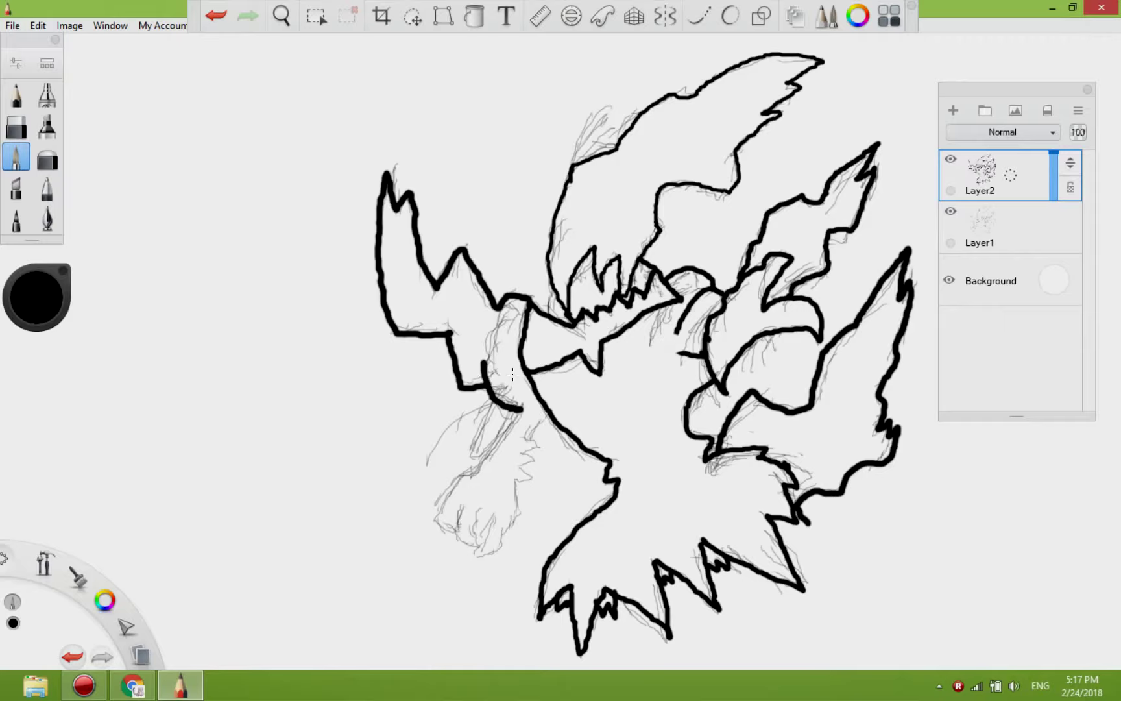
Step: Ink the lowered left arm with its clawed hand and jagged cuff, and touch up the collar's teeth
{"action": "left_click_drag", "start_coordinate": [521, 409], "coordinate": [481, 465]}
{"action": "mouse_move", "coordinate": [480, 464]}
{"action": "left_mouse_down"}
{"action": "mouse_move", "coordinate": [445, 509]}
{"action": "mouse_move", "coordinate": [449, 530]}
{"action": "mouse_move", "coordinate": [461, 519]}
{"action": "mouse_move", "coordinate": [474, 545]}
{"action": "mouse_move", "coordinate": [494, 517]}
{"action": "mouse_move", "coordinate": [482, 555]}
{"action": "mouse_move", "coordinate": [509, 547]}
{"action": "mouse_move", "coordinate": [513, 478]}
{"action": "mouse_move", "coordinate": [550, 414]}
{"action": "left_mouse_up"}
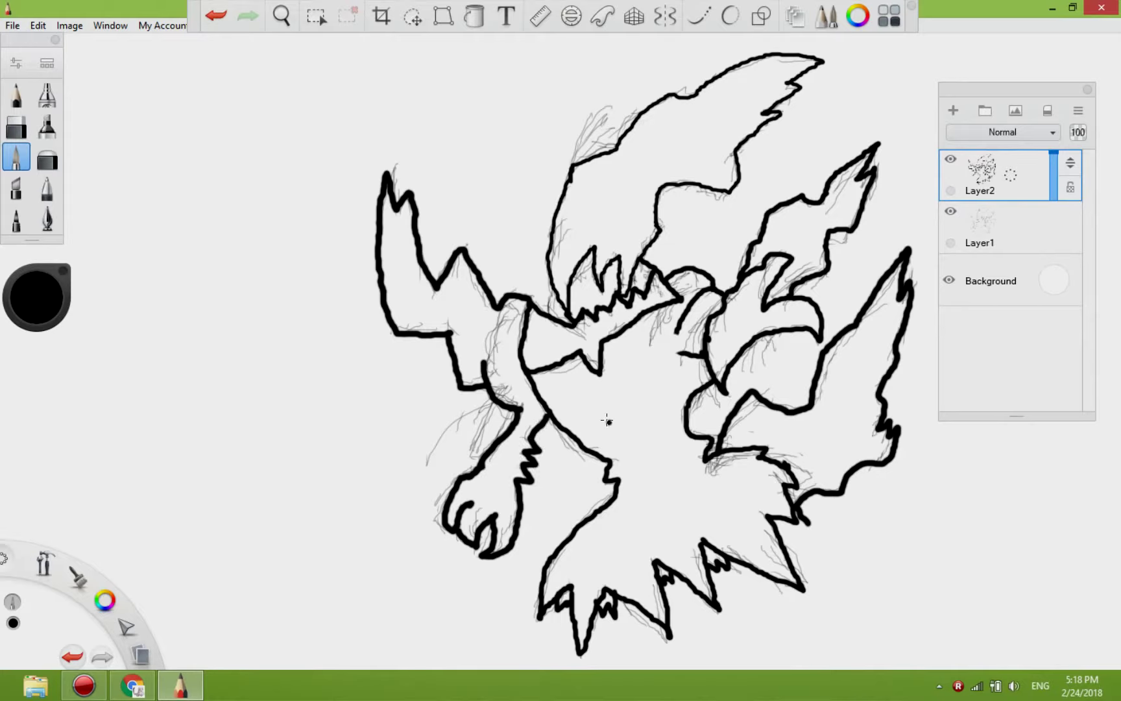
{"action": "left_click_drag", "start_coordinate": [594, 317], "coordinate": [615, 307]}
Step: Hide the pencil sketch layer, duplicate the line-art layer Layer2 and hide the original
{"action": "left_click", "coordinate": [950, 211]}
{"action": "left_click_drag", "start_coordinate": [988, 190], "coordinate": [976, 171]}
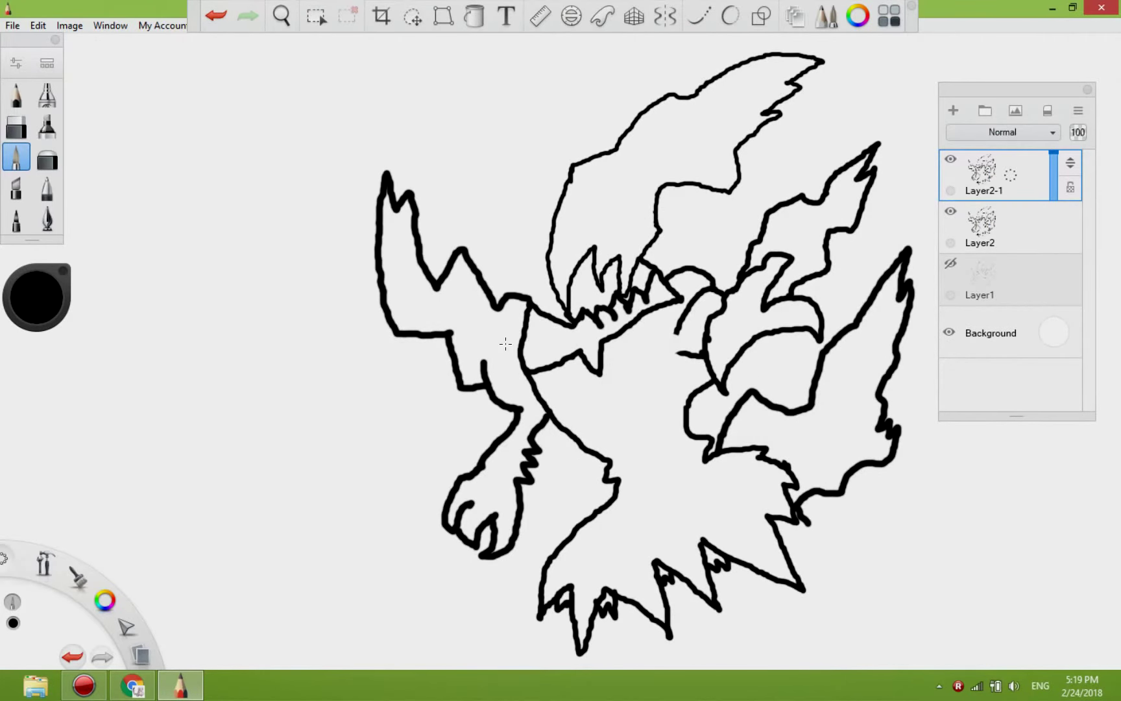
{"action": "left_click", "coordinate": [950, 211]}
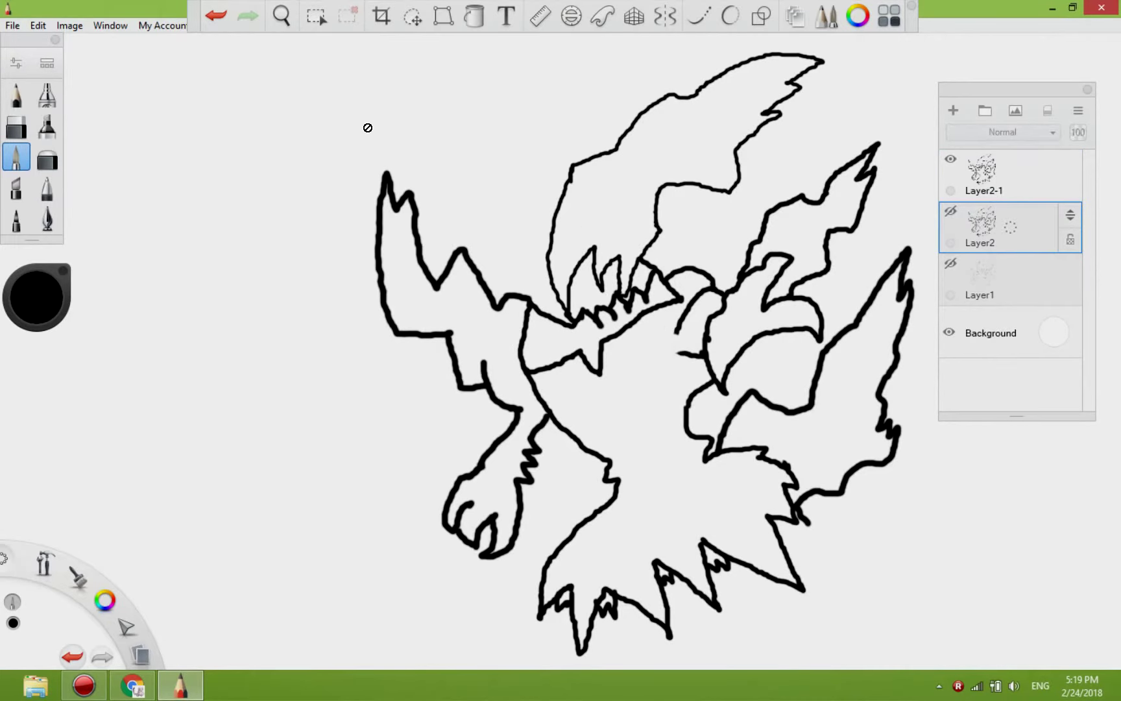
Step: Thicken the outline of the head's plume on Layer2-1 and try a stroke inside the eye area
{"action": "mouse_move", "coordinate": [556, 304]}
{"action": "left_mouse_down"}
{"action": "mouse_move", "coordinate": [578, 270]}
{"action": "mouse_move", "coordinate": [600, 279]}
{"action": "mouse_move", "coordinate": [636, 259]}
{"action": "left_mouse_up"}
{"action": "key", "text": "ctrl+z"}
{"action": "mouse_move", "coordinate": [562, 308]}
{"action": "left_mouse_down"}
{"action": "mouse_move", "coordinate": [600, 250]}
{"action": "mouse_move", "coordinate": [616, 255]}
{"action": "mouse_move", "coordinate": [623, 292]}
{"action": "mouse_move", "coordinate": [667, 238]}
{"action": "mouse_move", "coordinate": [654, 200]}
{"action": "mouse_move", "coordinate": [730, 191]}
{"action": "mouse_move", "coordinate": [764, 106]}
{"action": "mouse_move", "coordinate": [802, 91]}
{"action": "mouse_move", "coordinate": [830, 57]}
{"action": "mouse_move", "coordinate": [753, 55]}
{"action": "mouse_move", "coordinate": [572, 166]}
{"action": "mouse_move", "coordinate": [548, 227]}
{"action": "mouse_move", "coordinate": [557, 297]}
{"action": "mouse_move", "coordinate": [594, 288]}
{"action": "left_mouse_up"}
{"action": "key", "text": "]"}
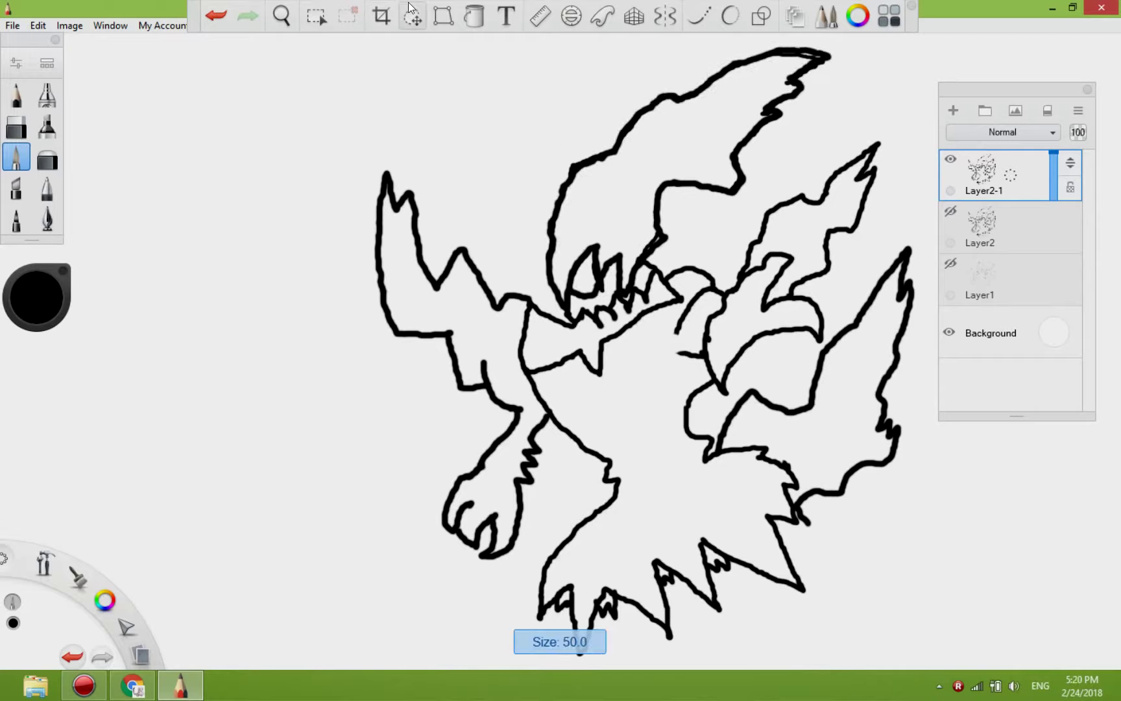
Step: Undo the last stroke in the eye area and set the Paintbrush size to 3.0
{"action": "left_click", "coordinate": [215, 15]}
{"action": "double_click", "coordinate": [16, 157]}
{"action": "left_click_drag", "start_coordinate": [757, 465], "coordinate": [699, 465]}
{"action": "left_click", "coordinate": [901, 261]}
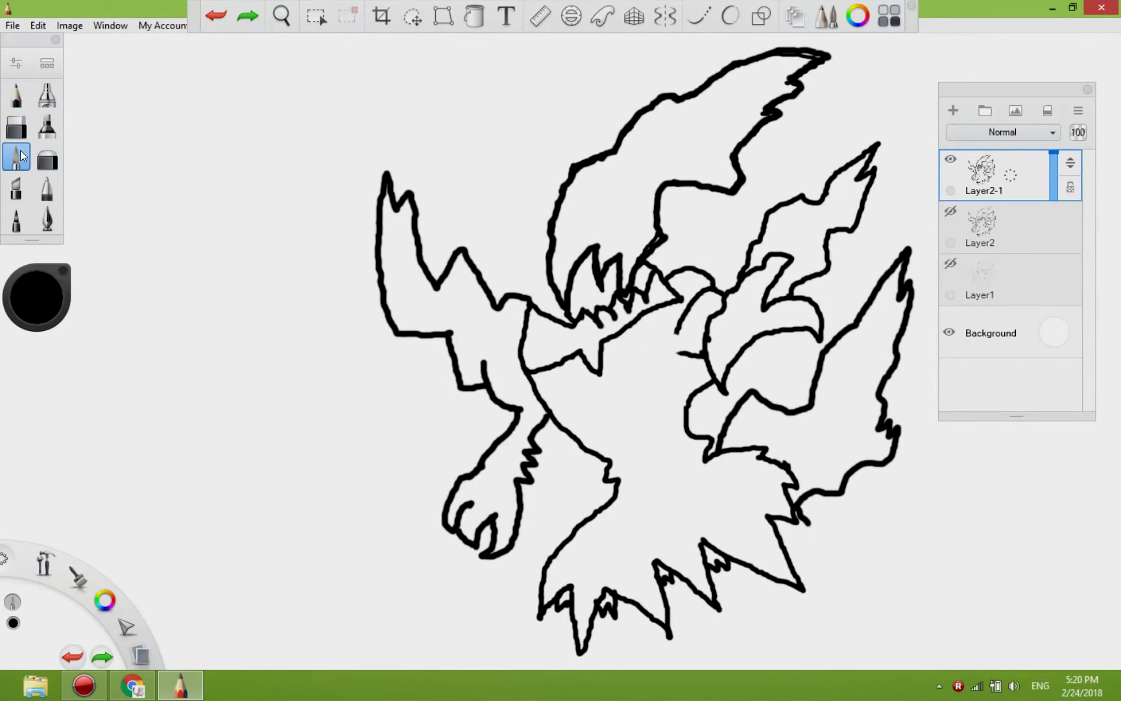
{"action": "double_click", "coordinate": [20, 156]}
{"action": "left_click", "coordinate": [885, 451]}
{"action": "left_click", "coordinate": [884, 451]}
{"action": "left_click", "coordinate": [881, 464]}
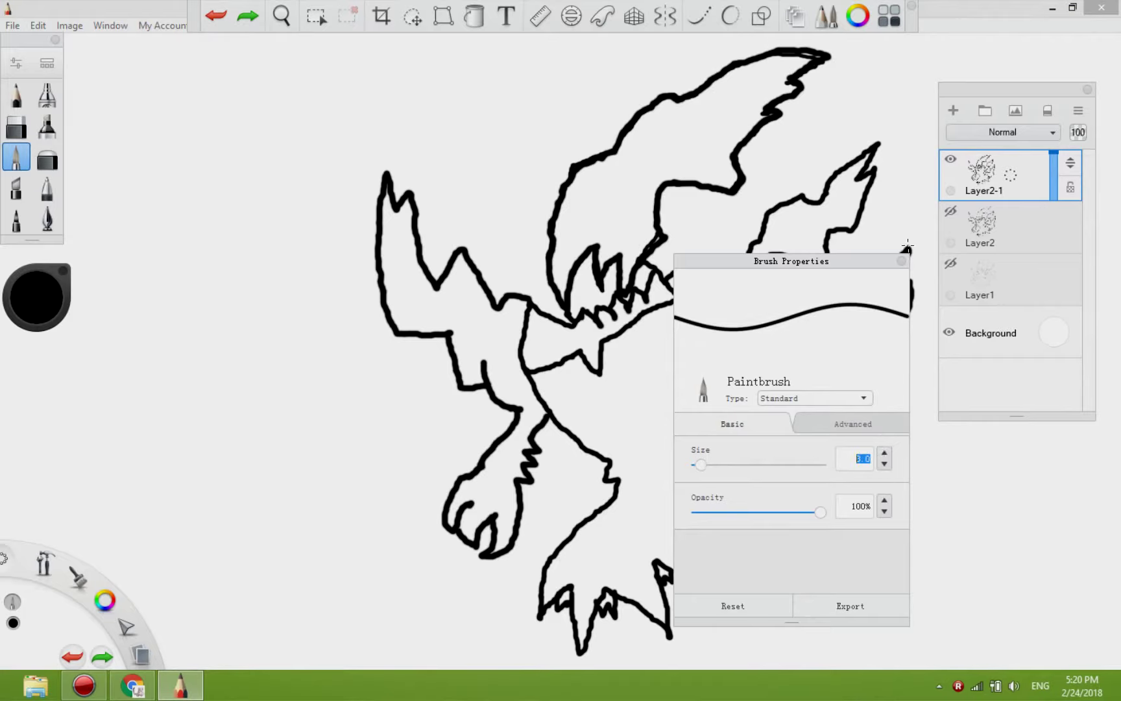
{"action": "left_click", "coordinate": [902, 261]}
{"action": "left_click", "coordinate": [901, 261]}
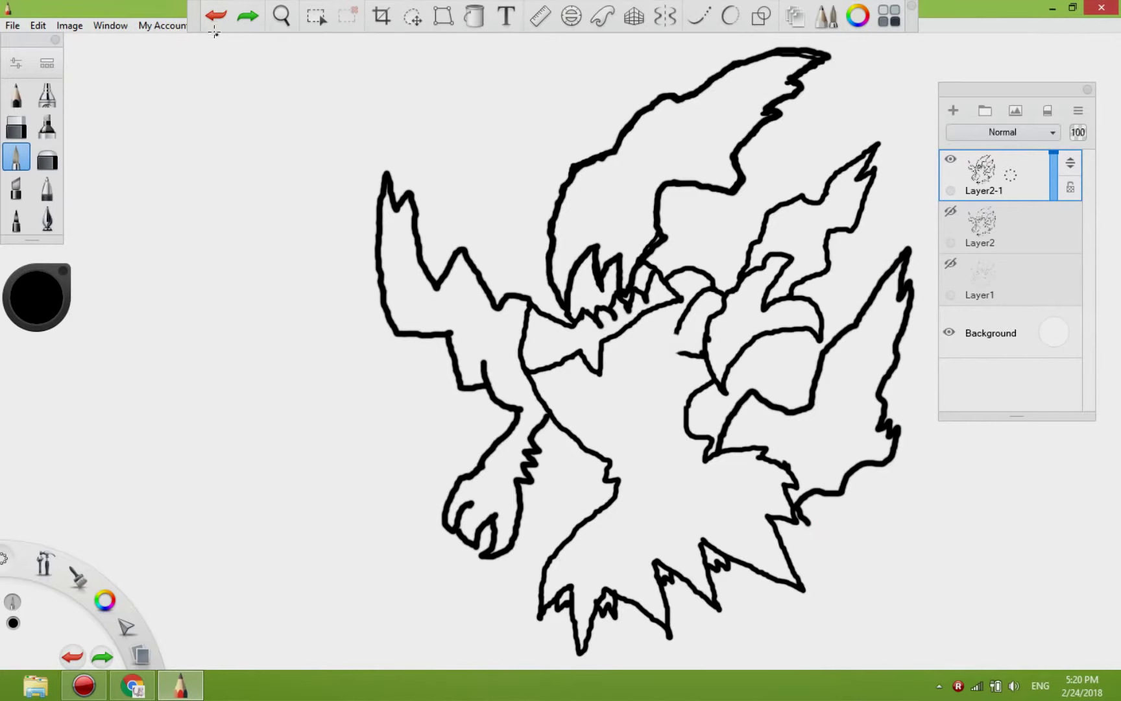
Step: Erase the pointed outline around the eye, redraw it with the Paintbrush and set the brush size to 3.0
{"action": "left_click", "coordinate": [18, 135]}
{"action": "left_click_drag", "start_coordinate": [591, 239], "coordinate": [569, 295]}
{"action": "double_click", "coordinate": [17, 157]}
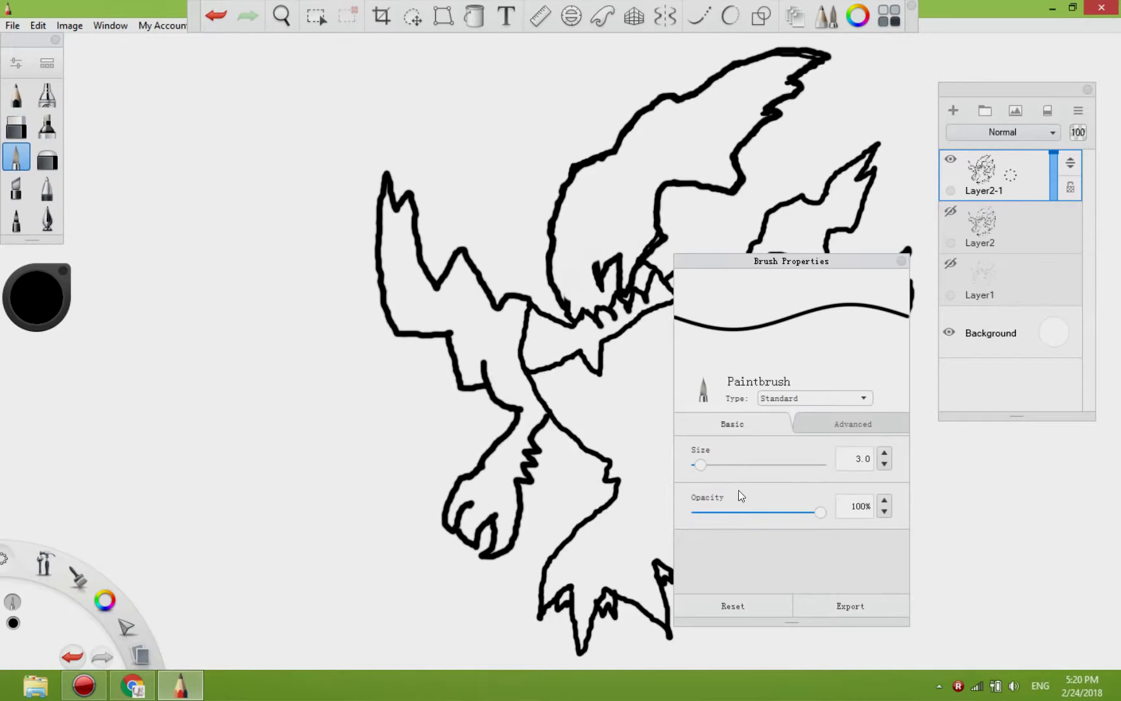
{"action": "left_click_drag", "start_coordinate": [714, 465], "coordinate": [710, 468]}
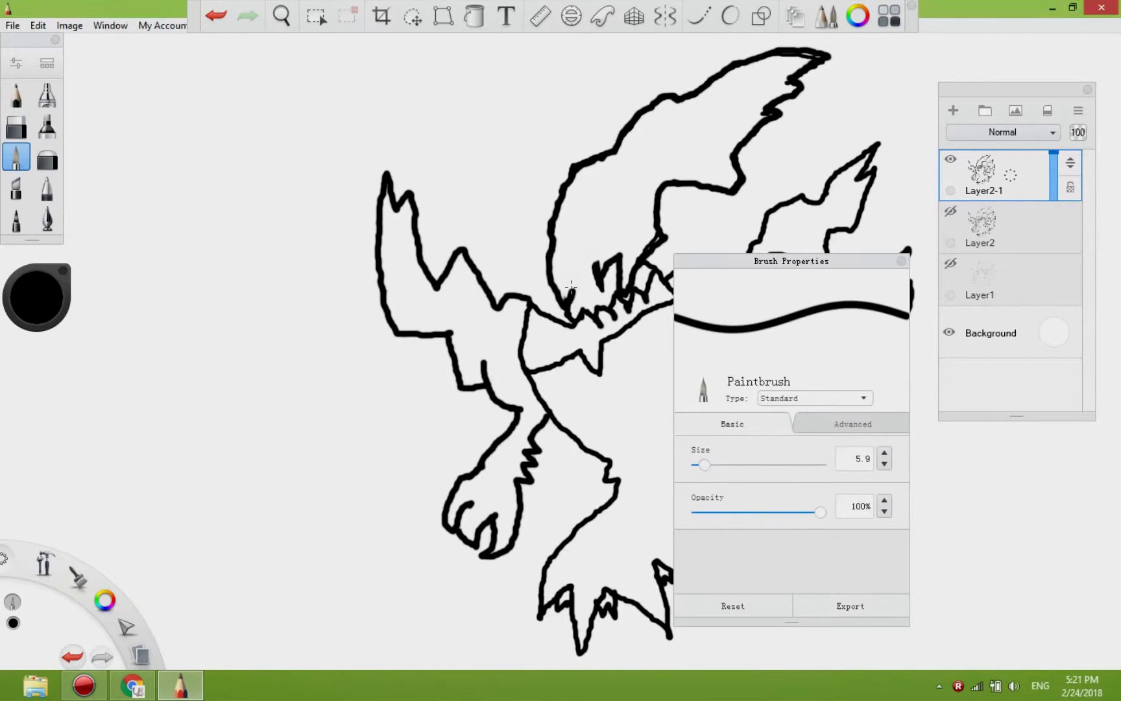
{"action": "left_click_drag", "start_coordinate": [571, 287], "coordinate": [591, 257]}
{"action": "left_click_drag", "start_coordinate": [698, 466], "coordinate": [713, 466]}
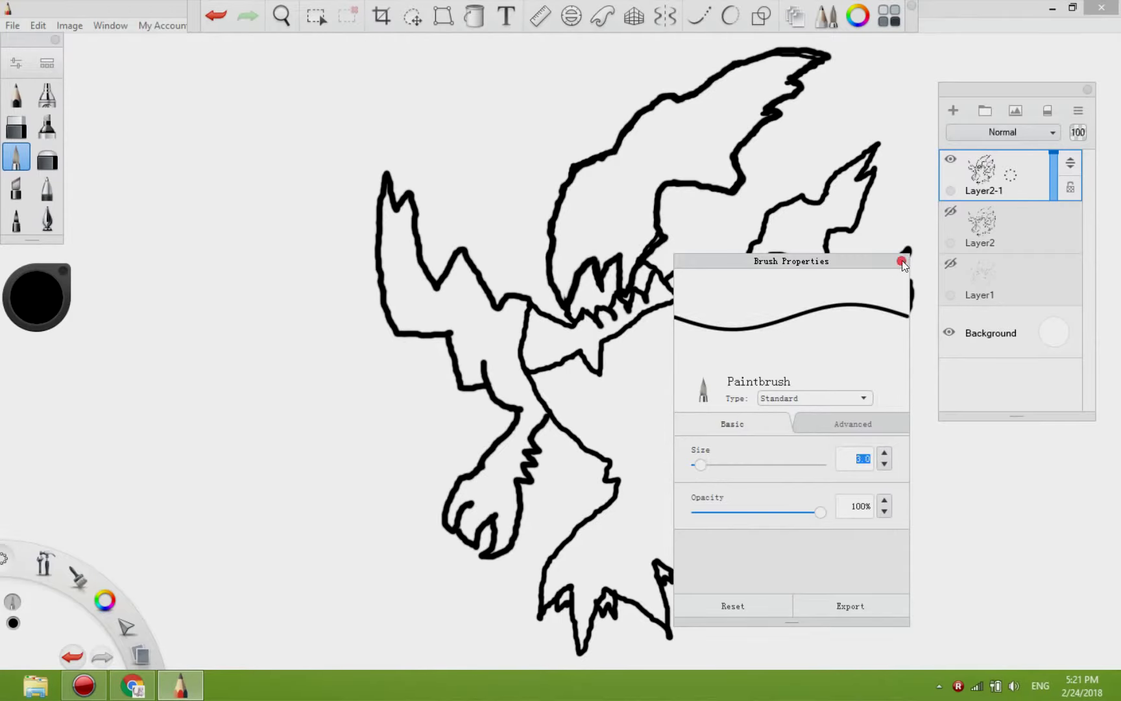
{"action": "left_click", "coordinate": [902, 260]}
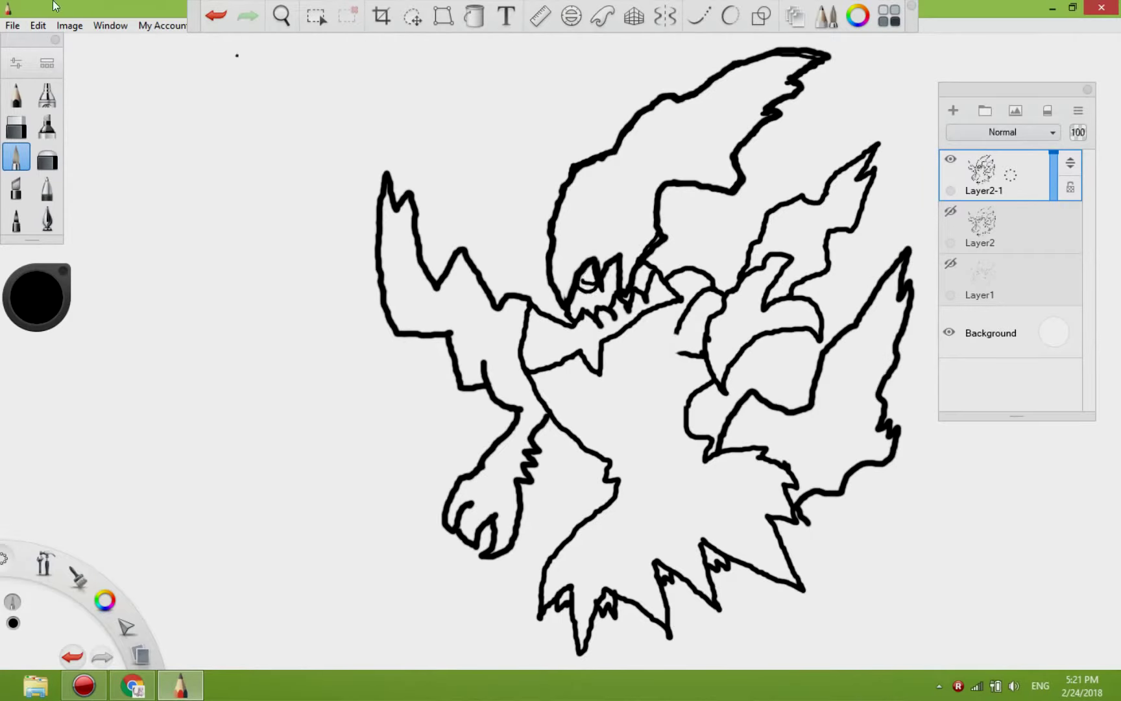
Step: Undo the last strokes in the eye area and redraw the pupil in black with the Paintbrush
{"action": "key", "text": "ctrl+z"}
{"action": "left_click", "coordinate": [216, 16]}
{"action": "left_click_drag", "start_coordinate": [577, 278], "coordinate": [593, 280]}
{"action": "key", "text": "e"}
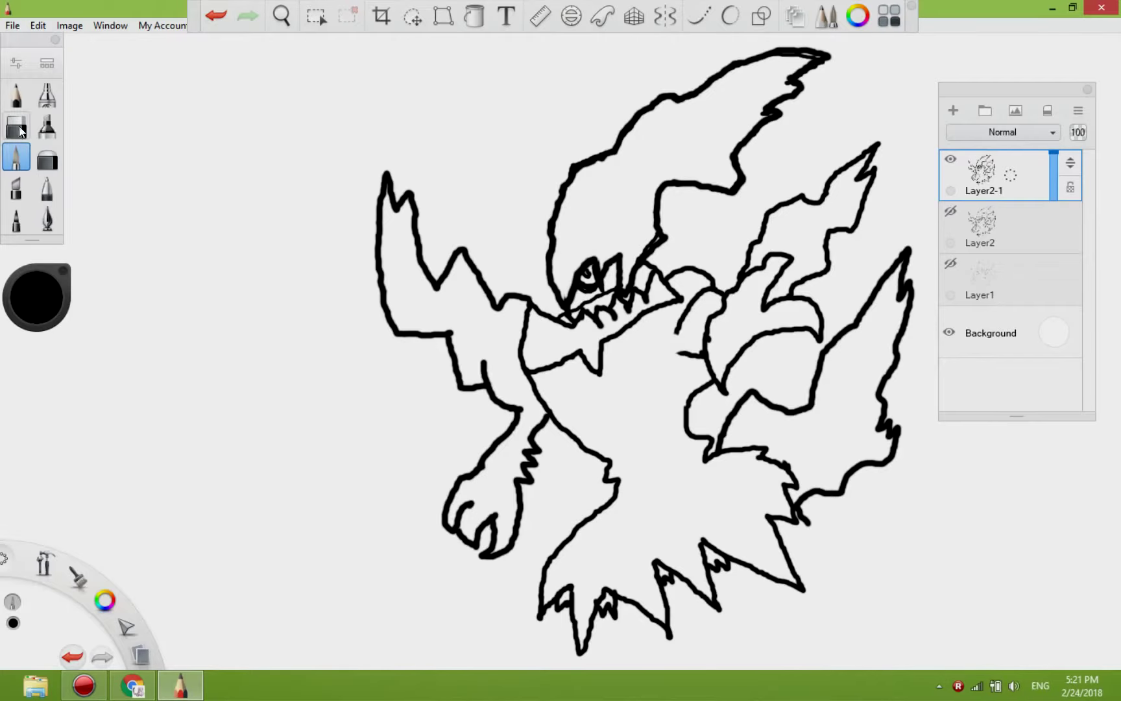
{"action": "left_click", "coordinate": [13, 159]}
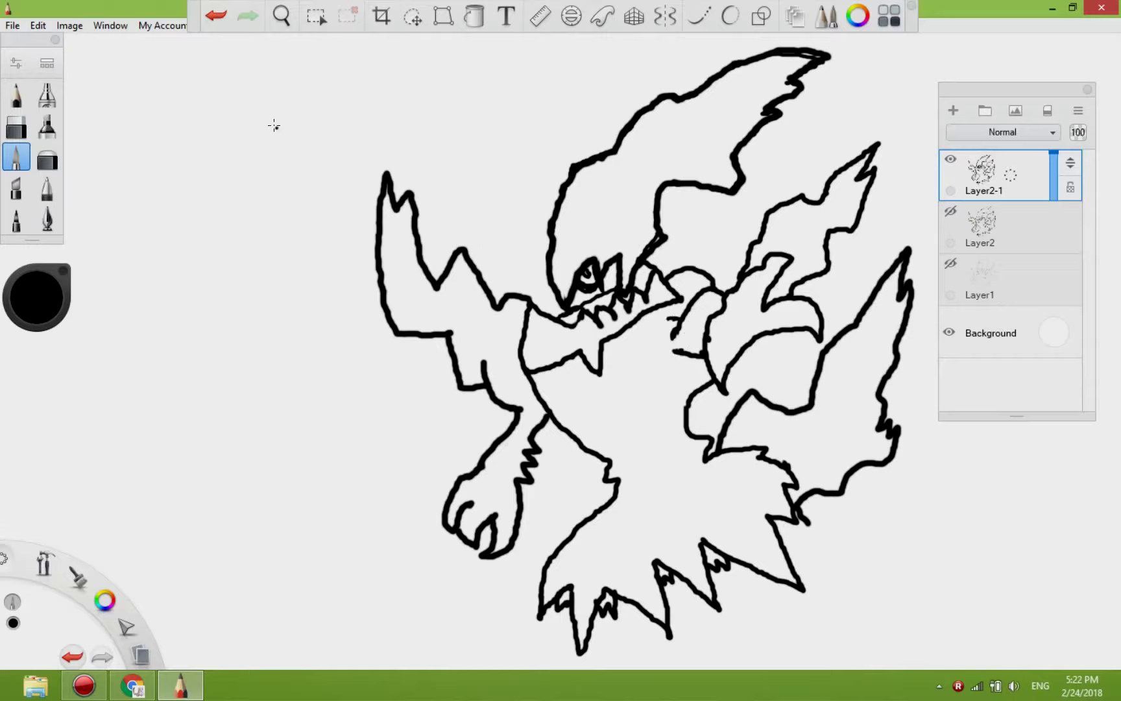
Step: Flood fill the creature's torso, skirt and the small gaps between the skirt's spikes with solid black
{"action": "left_click", "coordinate": [474, 16]}
{"action": "left_click", "coordinate": [667, 454]}
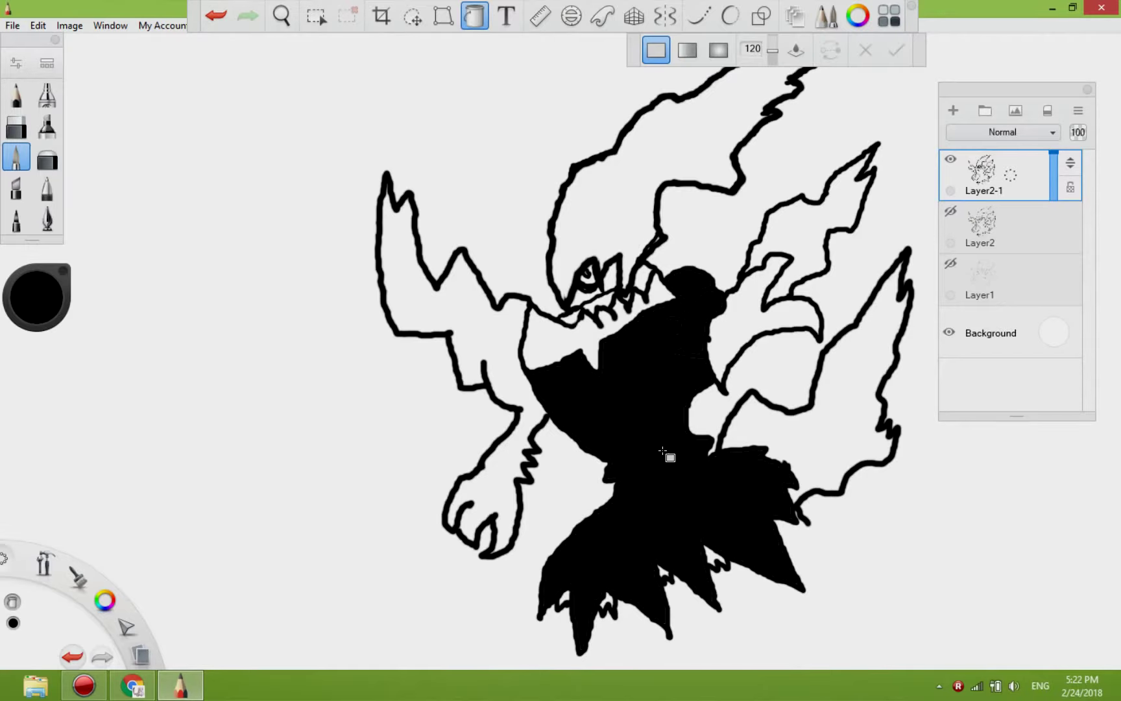
{"action": "left_click", "coordinate": [712, 558]}
{"action": "left_click", "coordinate": [665, 574]}
{"action": "left_click", "coordinate": [599, 601]}
{"action": "left_click", "coordinate": [563, 598]}
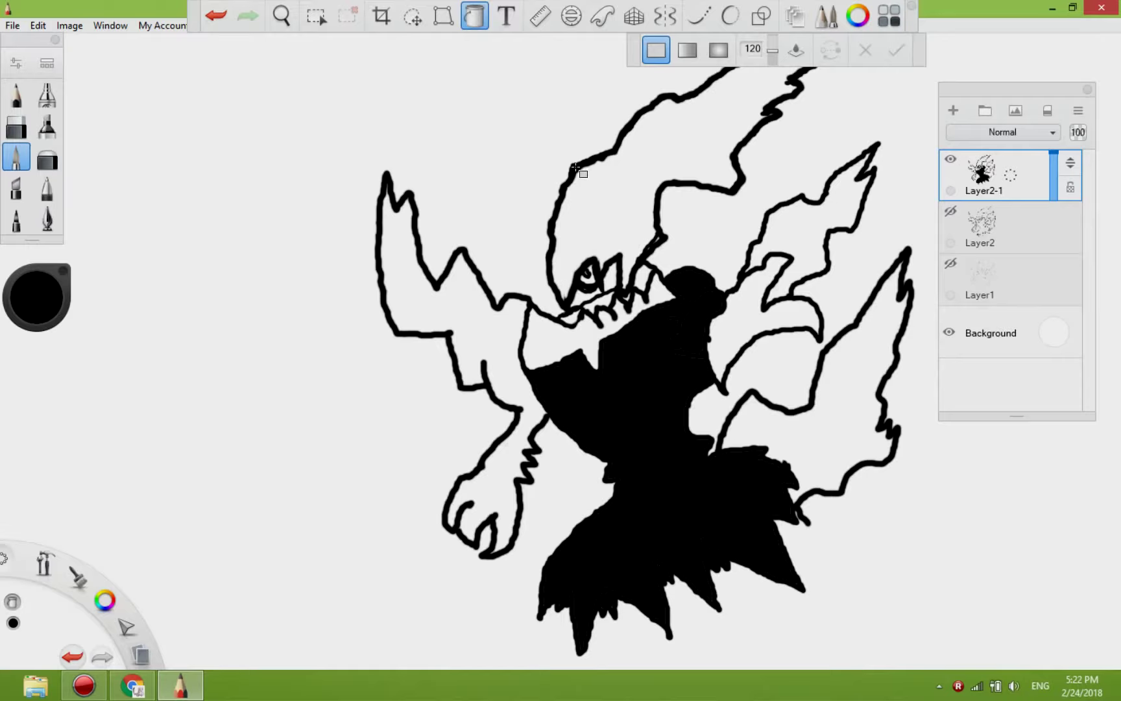
Step: Flood fill both arms, the claws, the spiky shapes behind the body and the face around the eye with black
{"action": "left_click", "coordinate": [798, 263]}
{"action": "left_click", "coordinate": [757, 315]}
{"action": "left_click", "coordinate": [512, 497]}
{"action": "left_click", "coordinate": [827, 423]}
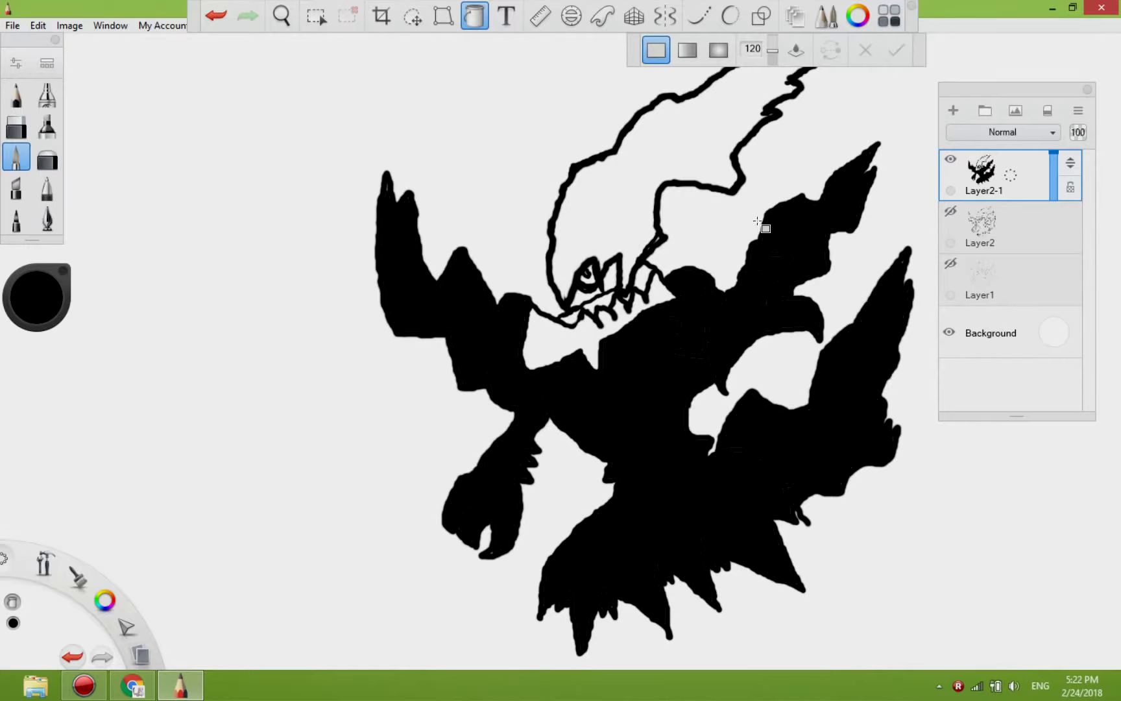
{"action": "left_click", "coordinate": [610, 275]}
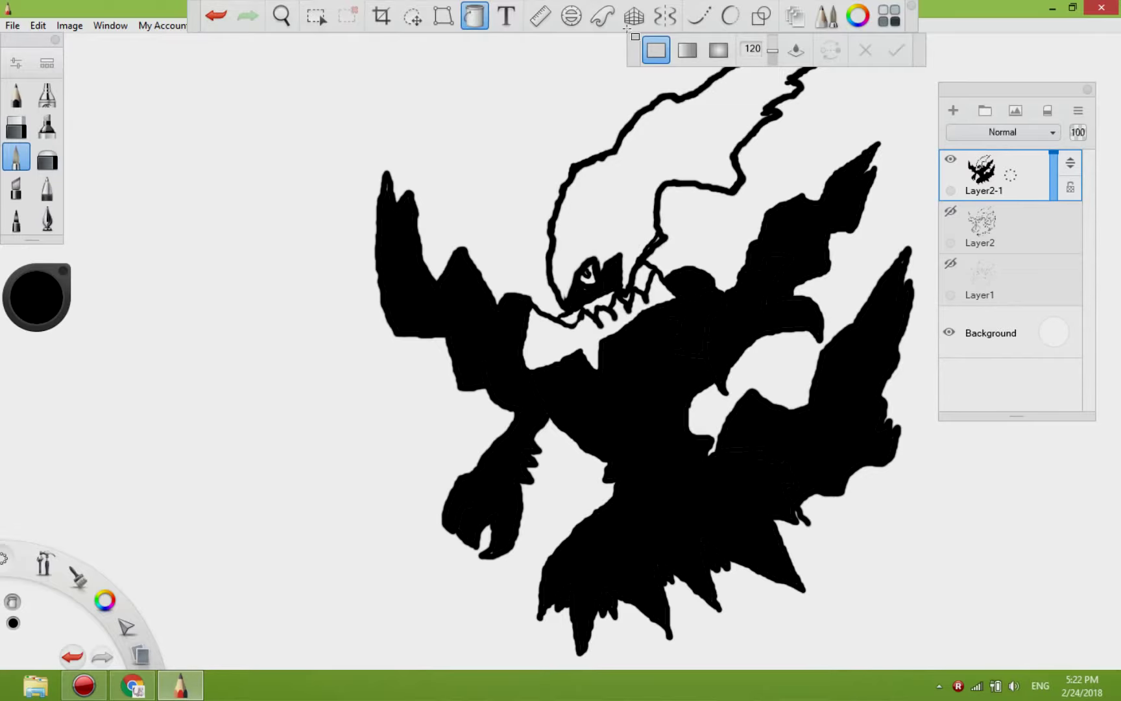
Step: Flood fill the jagged collar with red (RGB 255, 0, 0) and the gap between face and collar with black
{"action": "left_click", "coordinate": [857, 15]}
{"action": "left_click", "coordinate": [808, 302]}
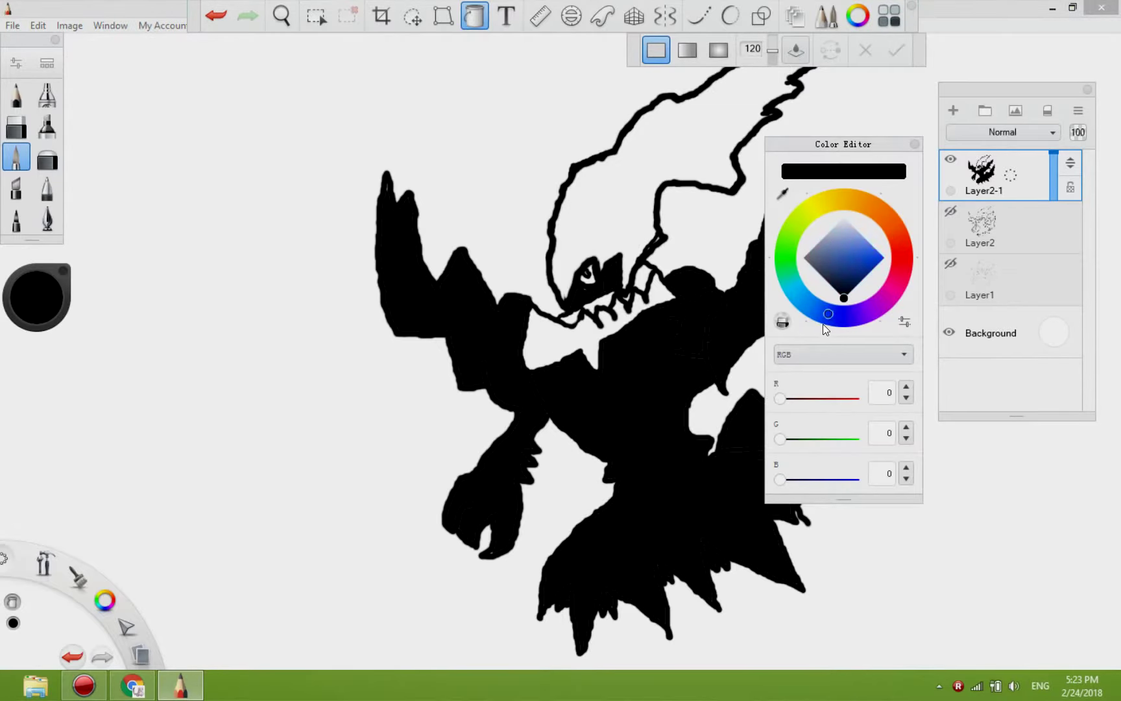
{"action": "left_click_drag", "start_coordinate": [846, 146], "coordinate": [164, 80]}
{"action": "left_click", "coordinate": [207, 185]}
{"action": "mouse_move", "coordinate": [183, 190]}
{"action": "left_mouse_down"}
{"action": "mouse_move", "coordinate": [207, 188]}
{"action": "mouse_move", "coordinate": [225, 205]}
{"action": "mouse_move", "coordinate": [221, 191]}
{"action": "left_mouse_up"}
{"action": "left_click", "coordinate": [207, 206]}
{"action": "left_click", "coordinate": [193, 191]}
{"action": "left_click", "coordinate": [210, 211]}
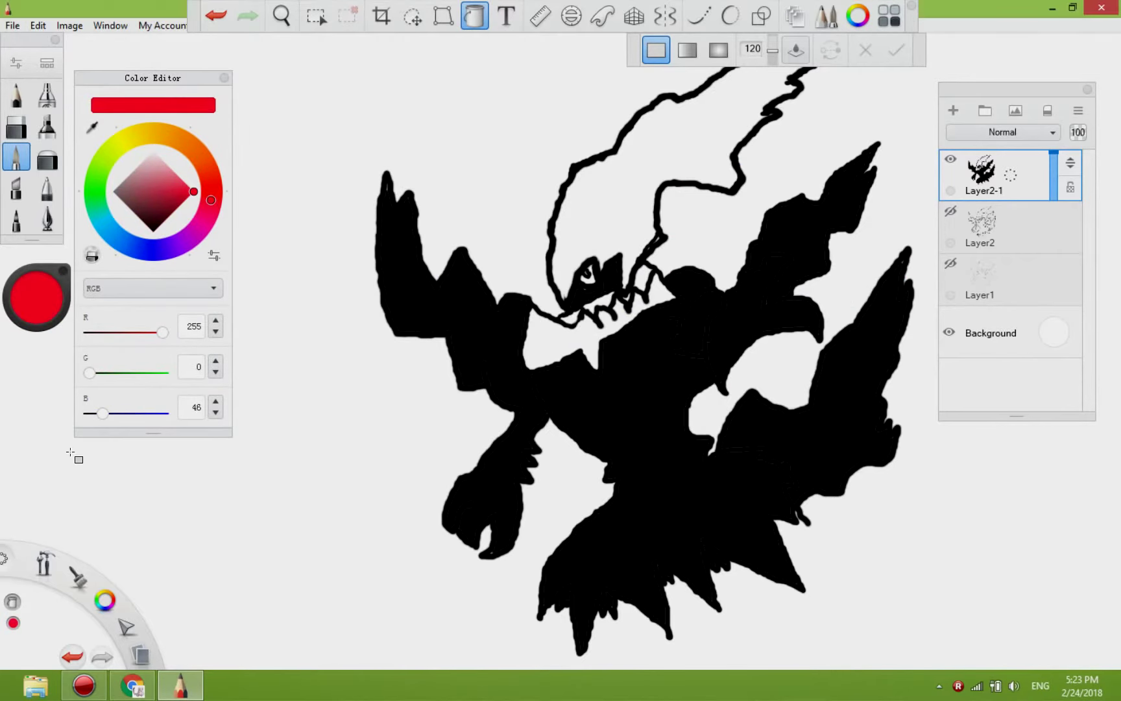
{"action": "left_click", "coordinate": [634, 331]}
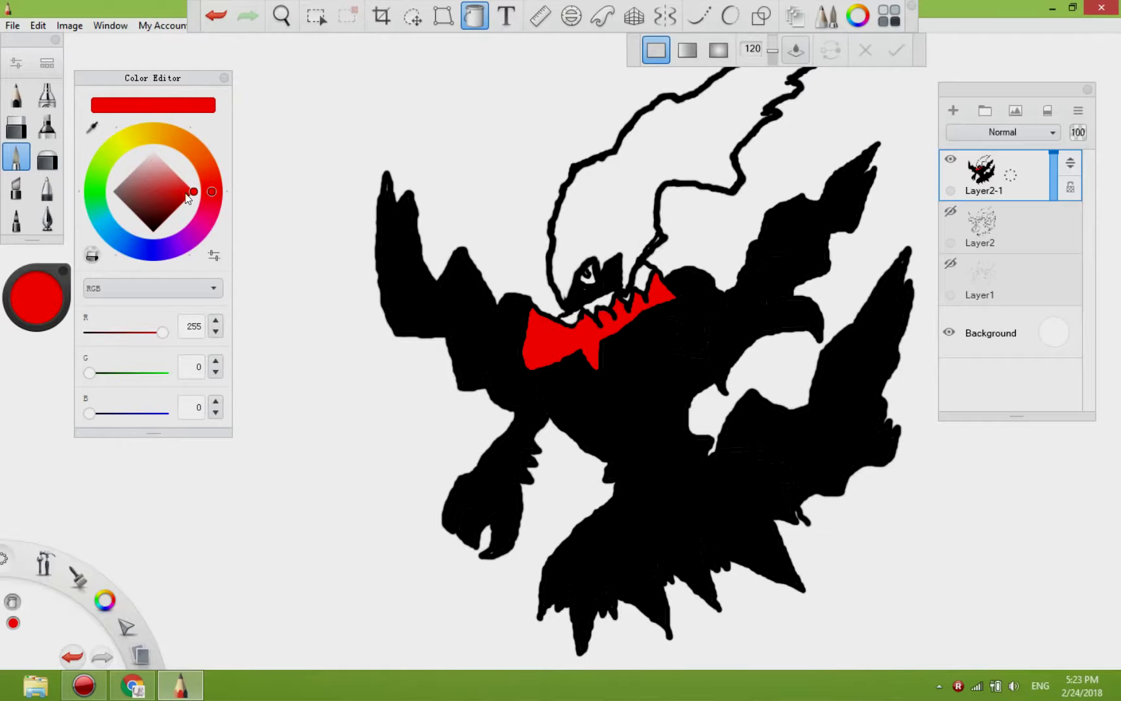
{"action": "left_click", "coordinate": [154, 232]}
{"action": "left_click", "coordinate": [607, 317]}
Step: Set up the Airbrush at size 20.8 in white and add a soft highlight on the shoulder beside the collar's tip
{"action": "left_click", "coordinate": [47, 94]}
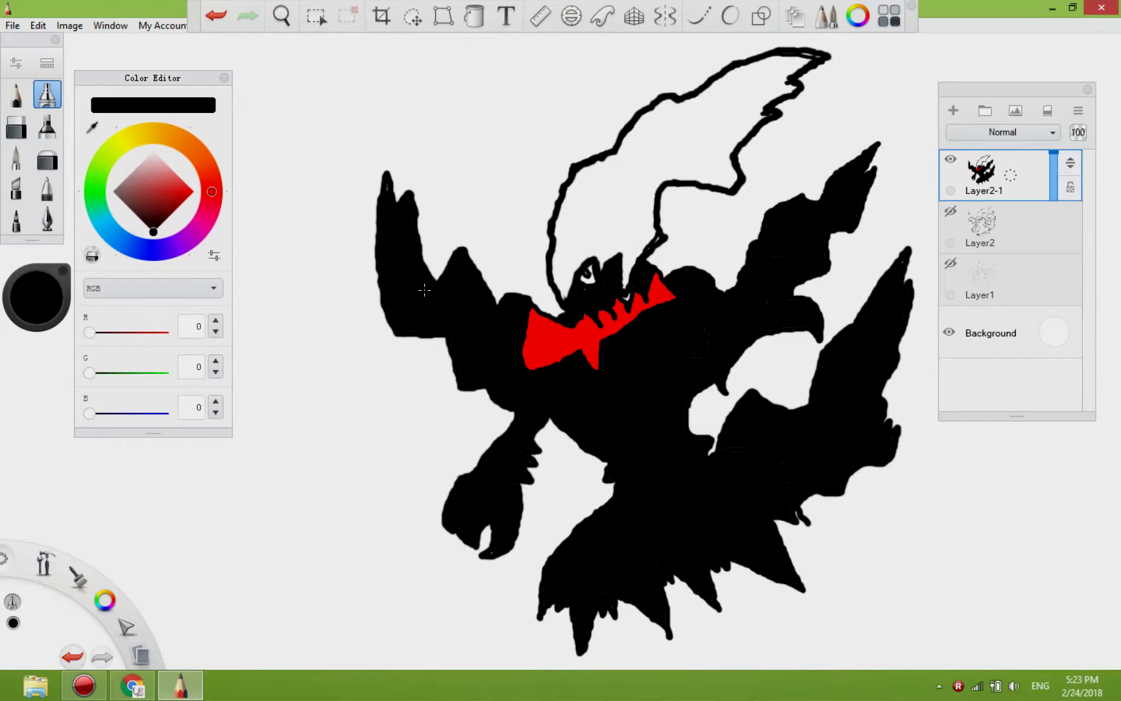
{"action": "left_click", "coordinate": [47, 94]}
{"action": "left_click_drag", "start_coordinate": [709, 439], "coordinate": [705, 440]}
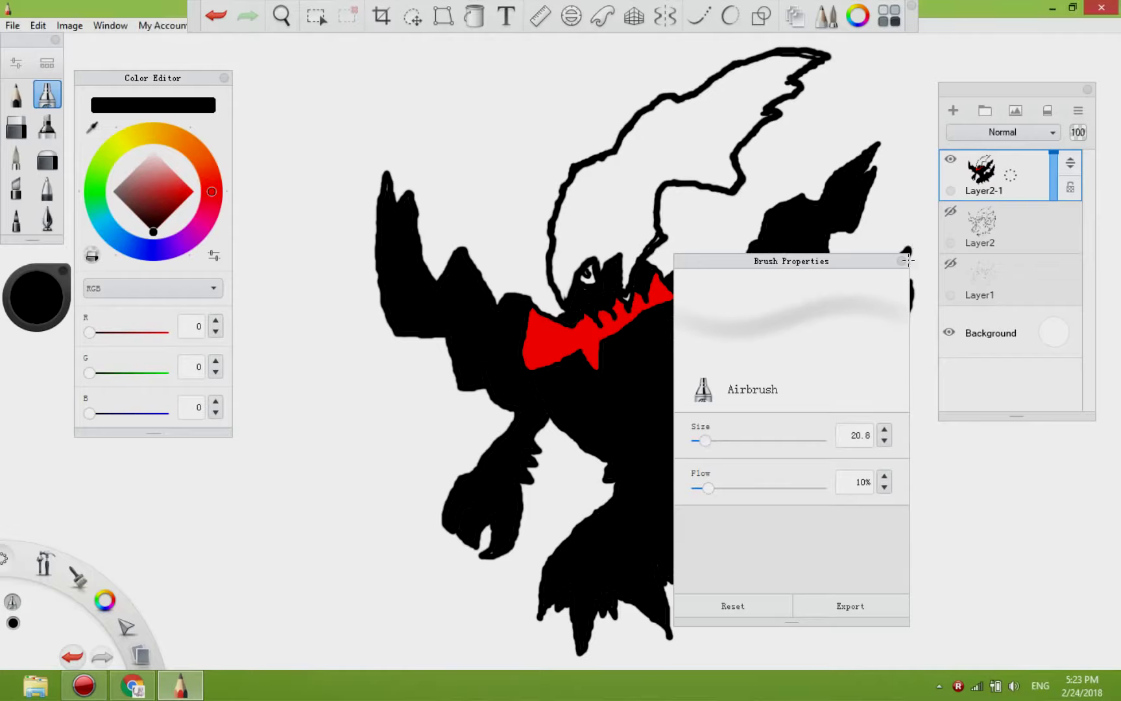
{"action": "left_click_drag", "start_coordinate": [665, 389], "coordinate": [717, 359]}
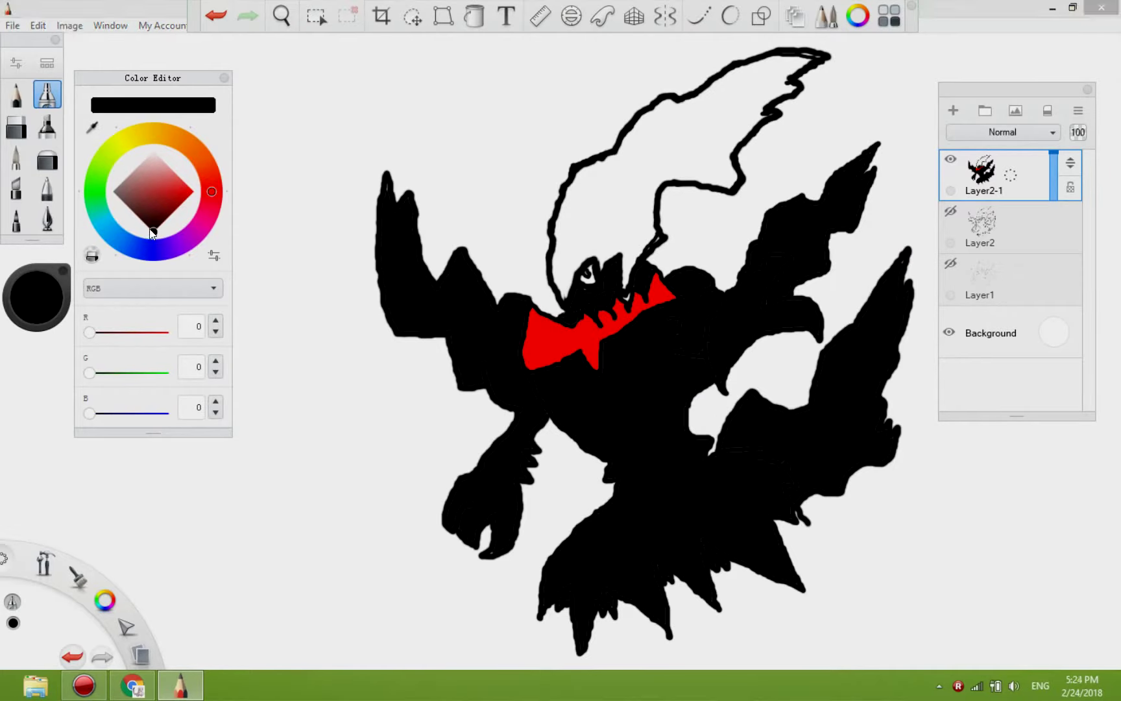
{"action": "left_click", "coordinate": [153, 150]}
{"action": "left_click_drag", "start_coordinate": [689, 278], "coordinate": [658, 315]}
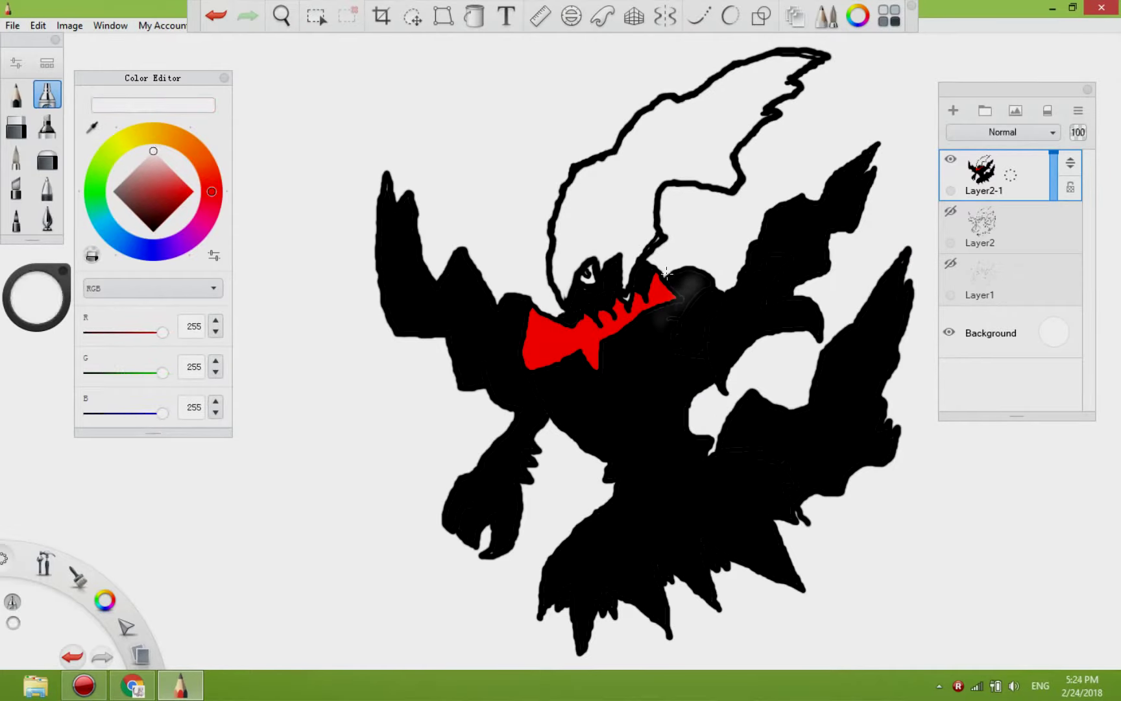
Step: Airbrush soft white highlights on the skirt, the other shoulder, the raised arm and its claw, and show Layer2
{"action": "mouse_move", "coordinate": [576, 553]}
{"action": "left_mouse_down"}
{"action": "mouse_move", "coordinate": [578, 608]}
{"action": "mouse_move", "coordinate": [588, 587]}
{"action": "mouse_move", "coordinate": [616, 572]}
{"action": "mouse_move", "coordinate": [648, 600]}
{"action": "mouse_move", "coordinate": [660, 545]}
{"action": "mouse_move", "coordinate": [700, 589]}
{"action": "mouse_move", "coordinate": [689, 537]}
{"action": "mouse_move", "coordinate": [710, 528]}
{"action": "mouse_move", "coordinate": [780, 583]}
{"action": "mouse_move", "coordinate": [753, 542]}
{"action": "left_mouse_up"}
{"action": "left_click", "coordinate": [950, 211]}
{"action": "mouse_move", "coordinate": [571, 584]}
{"action": "left_mouse_down"}
{"action": "mouse_move", "coordinate": [626, 556]}
{"action": "mouse_move", "coordinate": [601, 533]}
{"action": "mouse_move", "coordinate": [733, 516]}
{"action": "mouse_move", "coordinate": [774, 483]}
{"action": "mouse_move", "coordinate": [714, 460]}
{"action": "mouse_move", "coordinate": [727, 493]}
{"action": "mouse_move", "coordinate": [603, 524]}
{"action": "left_mouse_up"}
{"action": "mouse_move", "coordinate": [610, 472]}
{"action": "left_mouse_down"}
{"action": "mouse_move", "coordinate": [703, 466]}
{"action": "mouse_move", "coordinate": [704, 483]}
{"action": "mouse_move", "coordinate": [622, 483]}
{"action": "mouse_move", "coordinate": [612, 505]}
{"action": "left_mouse_up"}
{"action": "left_click_drag", "start_coordinate": [506, 331], "coordinate": [516, 308]}
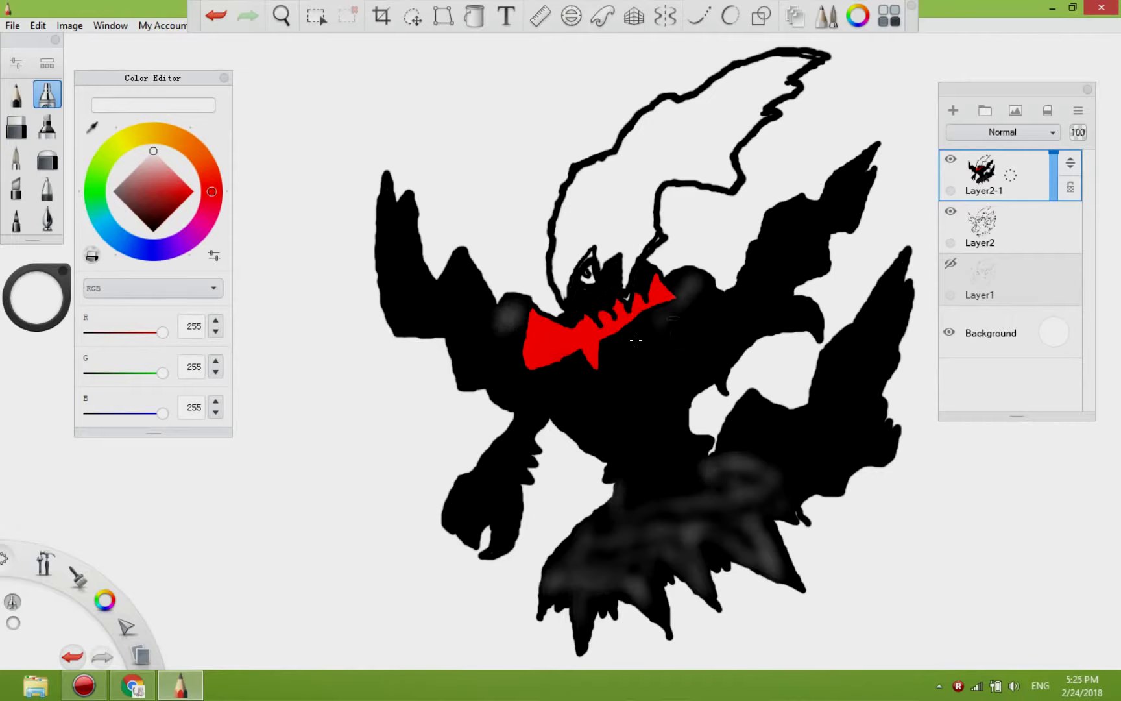
{"action": "mouse_move", "coordinate": [824, 196]}
{"action": "left_mouse_down"}
{"action": "mouse_move", "coordinate": [788, 224]}
{"action": "mouse_move", "coordinate": [798, 214]}
{"action": "left_mouse_up"}
{"action": "mouse_move", "coordinate": [763, 266]}
{"action": "left_mouse_down"}
{"action": "mouse_move", "coordinate": [733, 305]}
{"action": "mouse_move", "coordinate": [714, 383]}
{"action": "left_mouse_up"}
Step: Duplicate the Layer2 line art several times and move the uppermost copy above Layer2-1
{"action": "left_click_drag", "start_coordinate": [1010, 227], "coordinate": [977, 198]}
{"action": "left_click_drag", "start_coordinate": [1009, 228], "coordinate": [977, 198]}
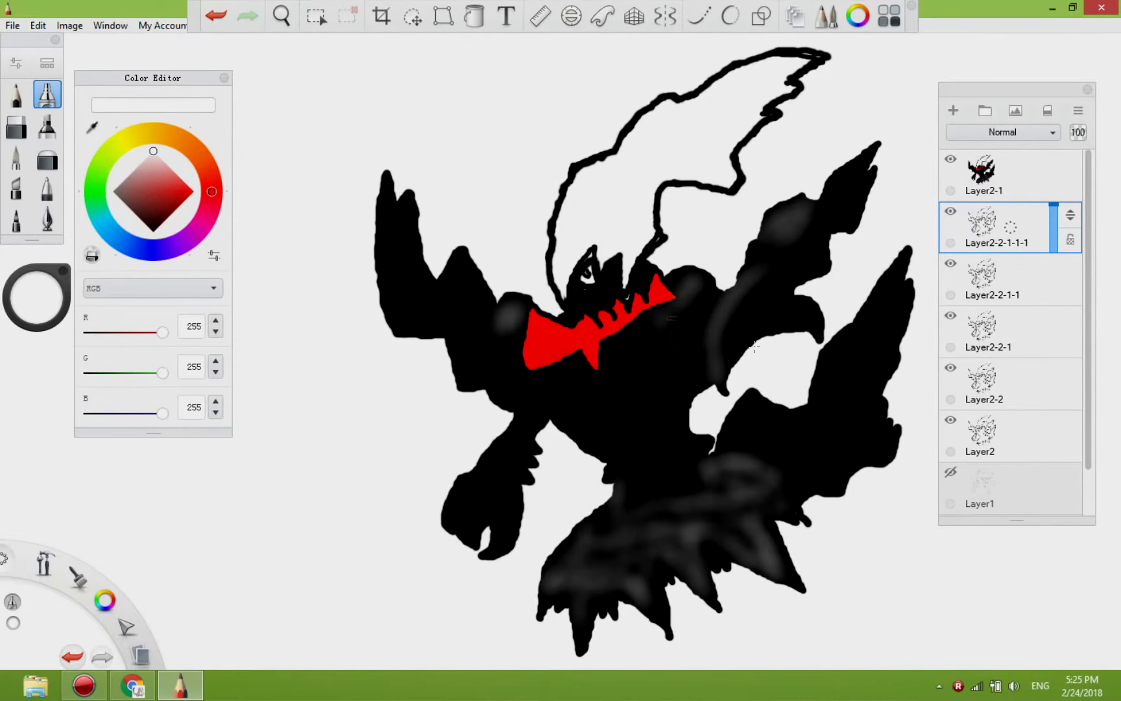
{"action": "left_click", "coordinate": [954, 213]}
{"action": "left_click_drag", "start_coordinate": [1071, 217], "coordinate": [1071, 159]}
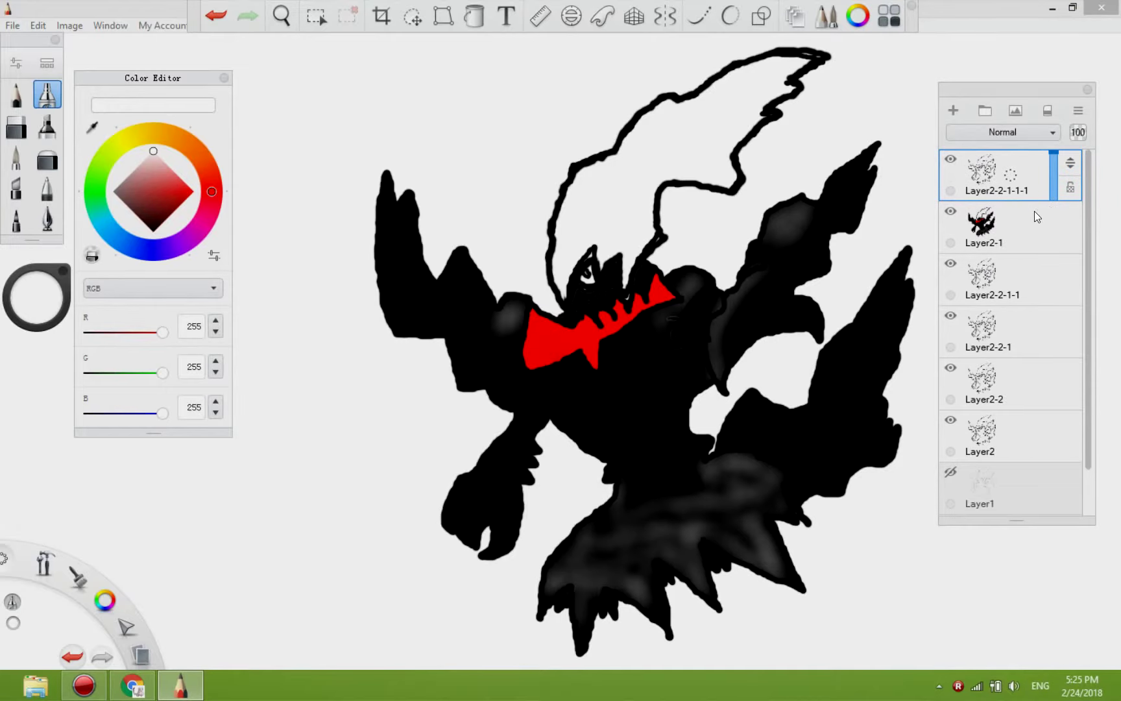
Step: Move two more line-art copies, Layer2-2-1-1 and Layer2-2-1, to the top of the layer stack and add an empty layer above Layer2-1
{"action": "left_click", "coordinate": [1034, 275]}
{"action": "left_click_drag", "start_coordinate": [1010, 279], "coordinate": [1071, 202]}
{"action": "left_click", "coordinate": [1069, 319]}
{"action": "left_click_drag", "start_coordinate": [1069, 320], "coordinate": [1069, 156]}
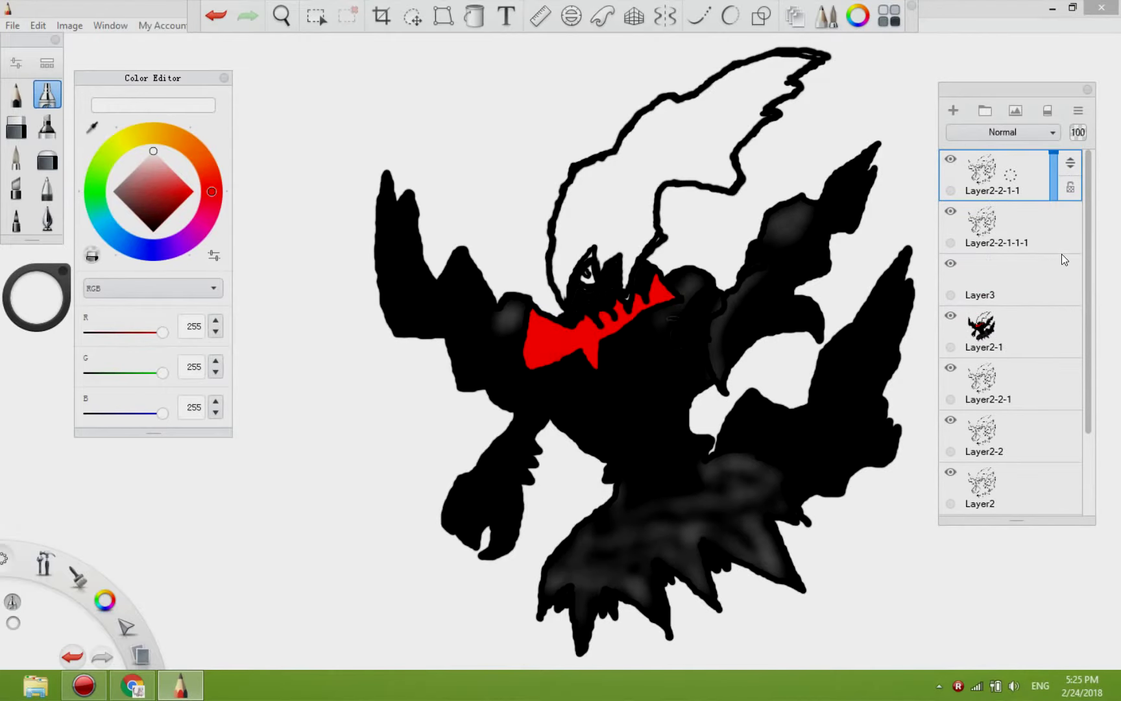
{"action": "left_click", "coordinate": [1038, 382]}
{"action": "left_click_drag", "start_coordinate": [1071, 384], "coordinate": [1071, 162]}
Step: On Layer2-1, airbrush more white highlights on the upper skirt, the shoulder next to the collar, the claw and the lower rear spike
{"action": "left_click", "coordinate": [1002, 395]}
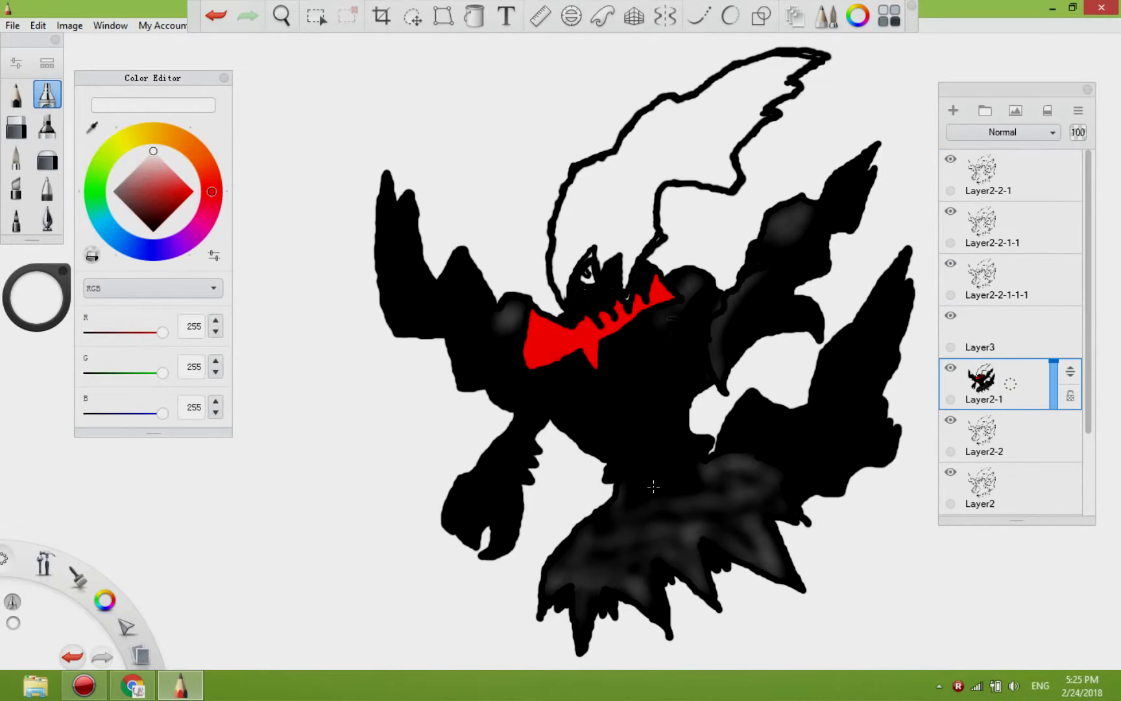
{"action": "left_click_drag", "start_coordinate": [639, 500], "coordinate": [698, 493]}
{"action": "left_click_drag", "start_coordinate": [505, 313], "coordinate": [502, 338]}
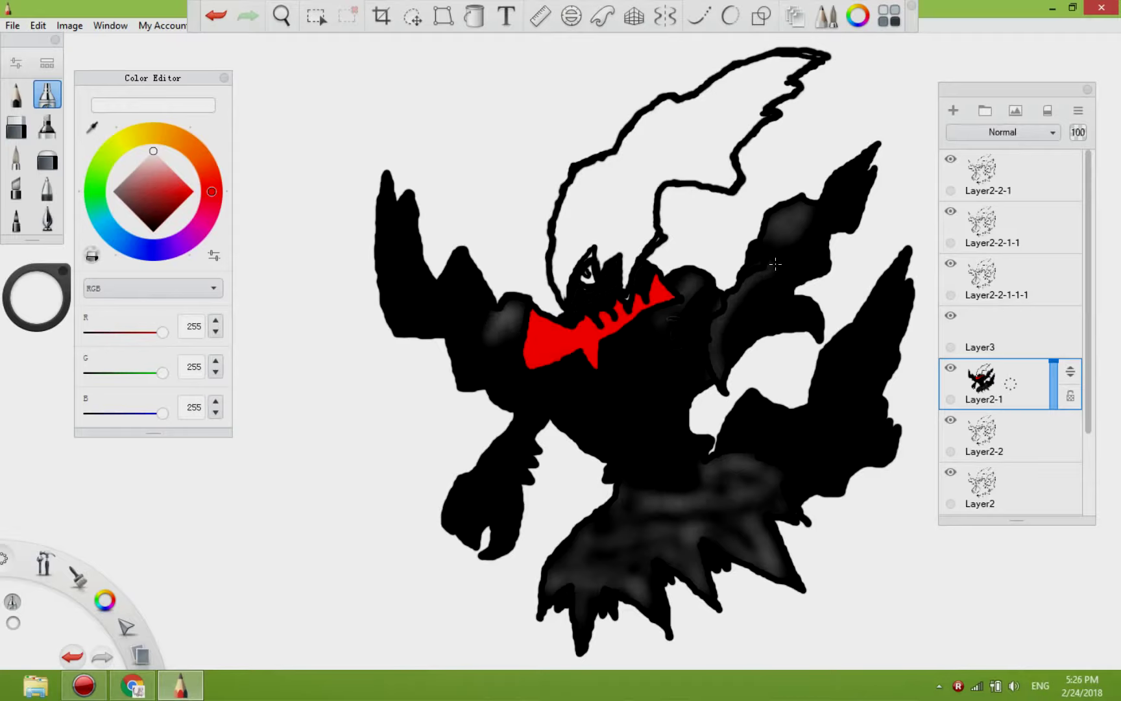
{"action": "left_click_drag", "start_coordinate": [775, 264], "coordinate": [771, 262]}
{"action": "left_click_drag", "start_coordinate": [750, 291], "coordinate": [733, 320]}
{"action": "left_click_drag", "start_coordinate": [802, 308], "coordinate": [811, 323]}
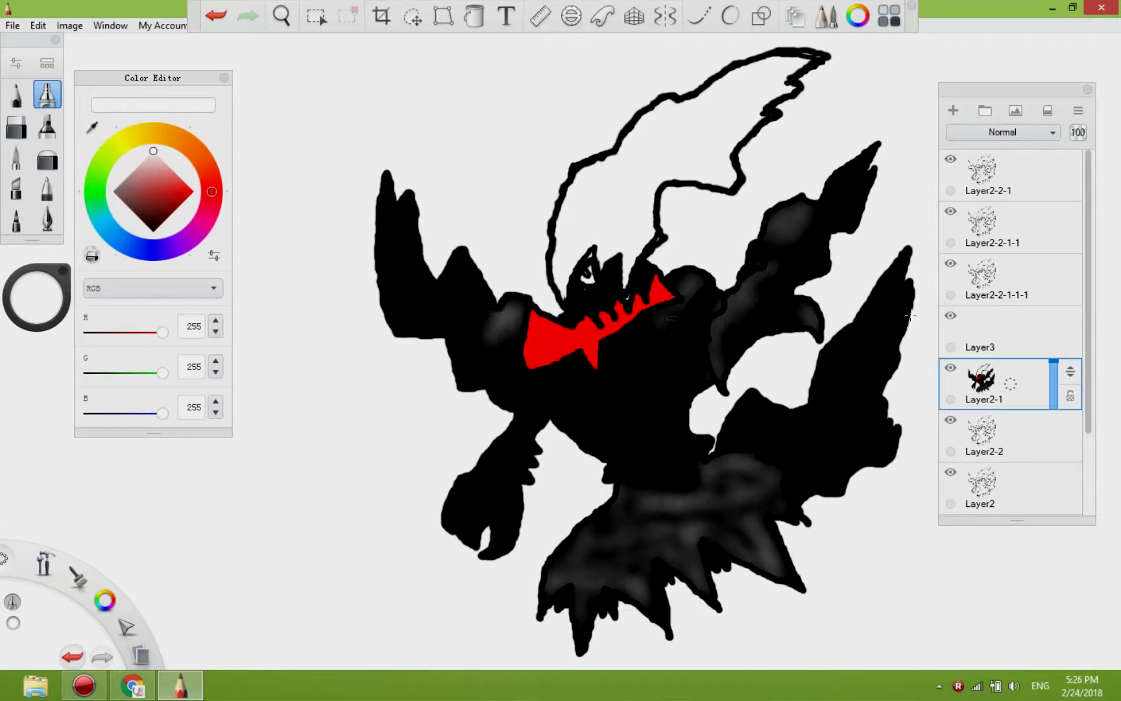
{"action": "left_click_drag", "start_coordinate": [744, 440], "coordinate": [807, 479]}
Step: Set the Airbrush colour to black and shade softly along the inner edge of the white head plume
{"action": "left_click_drag", "start_coordinate": [153, 152], "coordinate": [153, 232]}
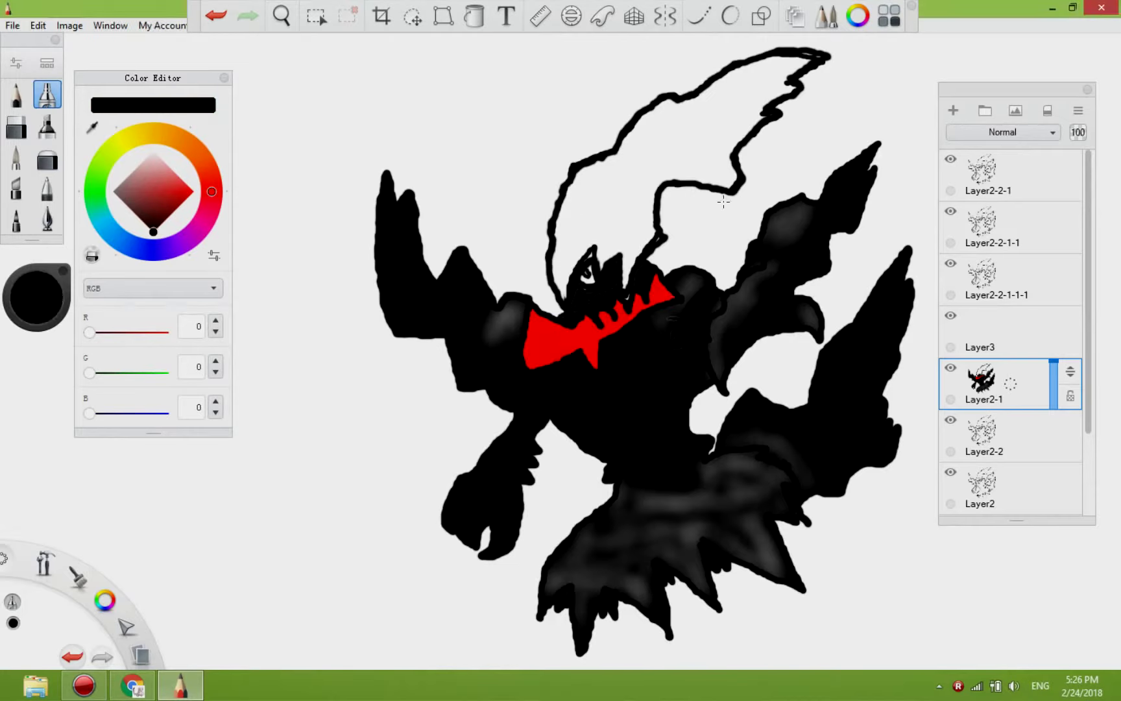
{"action": "mouse_move", "coordinate": [625, 266]}
{"action": "left_mouse_down"}
{"action": "mouse_move", "coordinate": [662, 170]}
{"action": "mouse_move", "coordinate": [714, 170]}
{"action": "mouse_move", "coordinate": [740, 152]}
{"action": "mouse_move", "coordinate": [740, 127]}
{"action": "mouse_move", "coordinate": [805, 65]}
{"action": "left_mouse_up"}
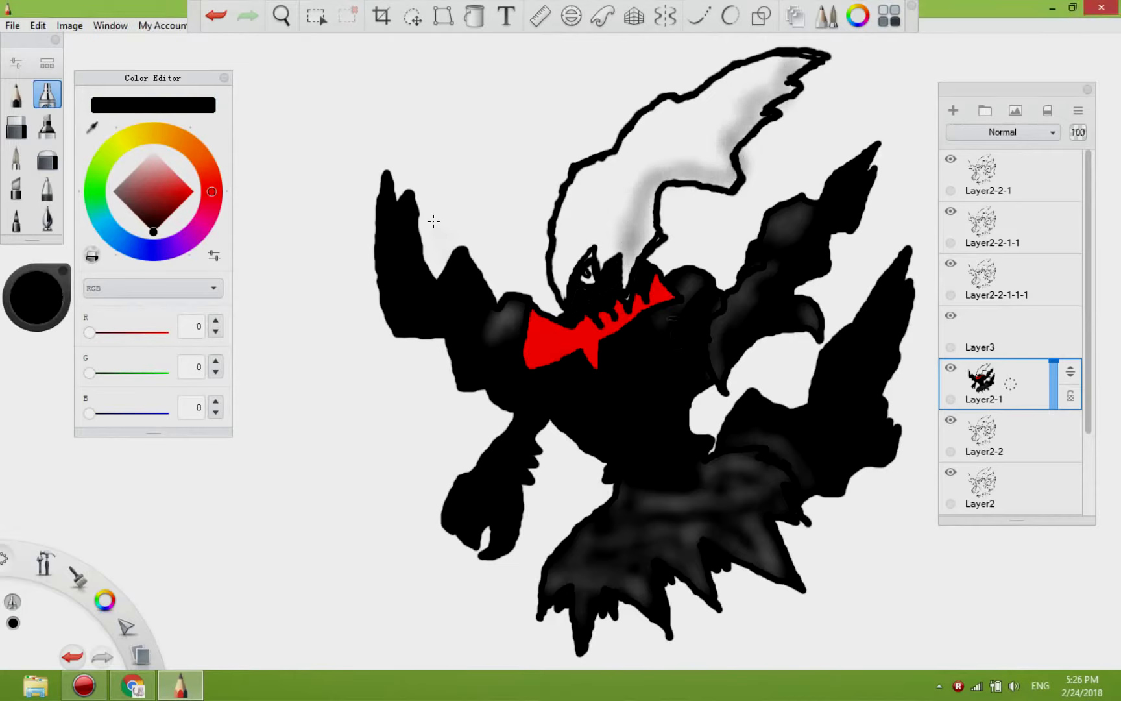